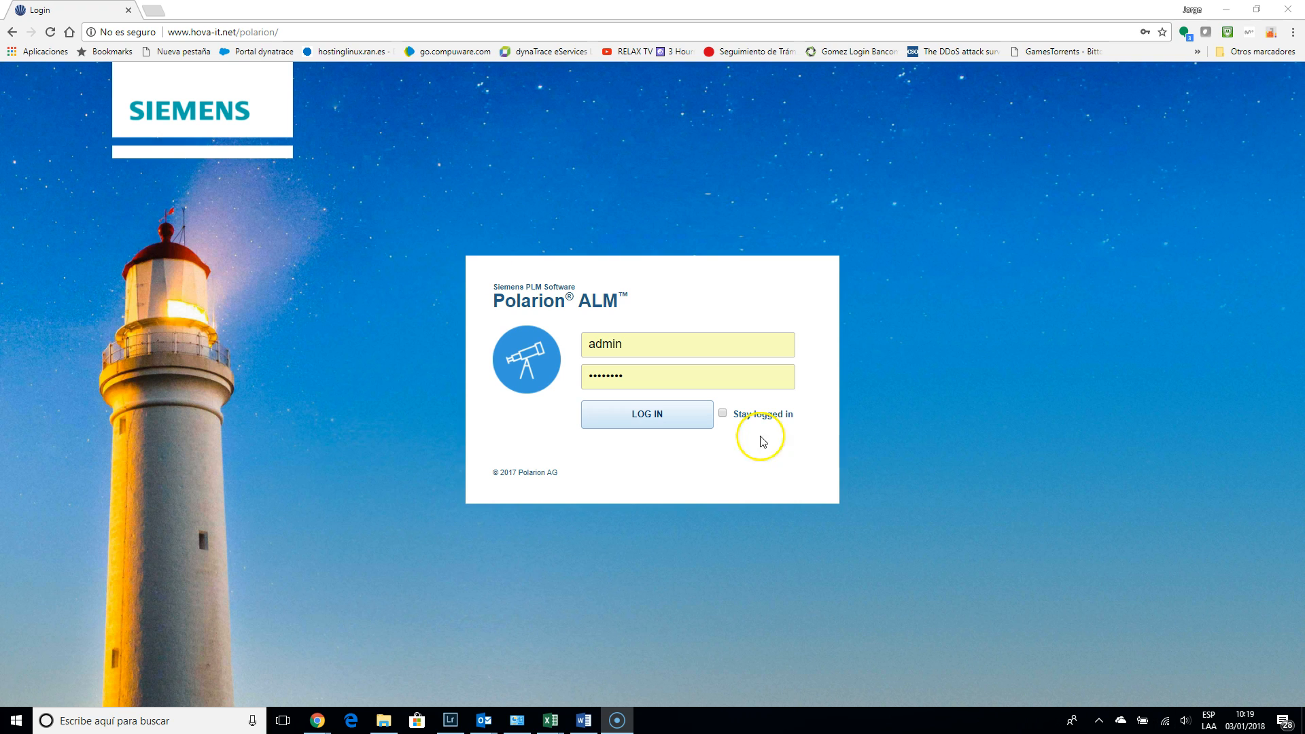
Step: Log in with the prefilled credentials and open the global administration's project list
{"action": "left_click", "coordinate": [621, 417]}
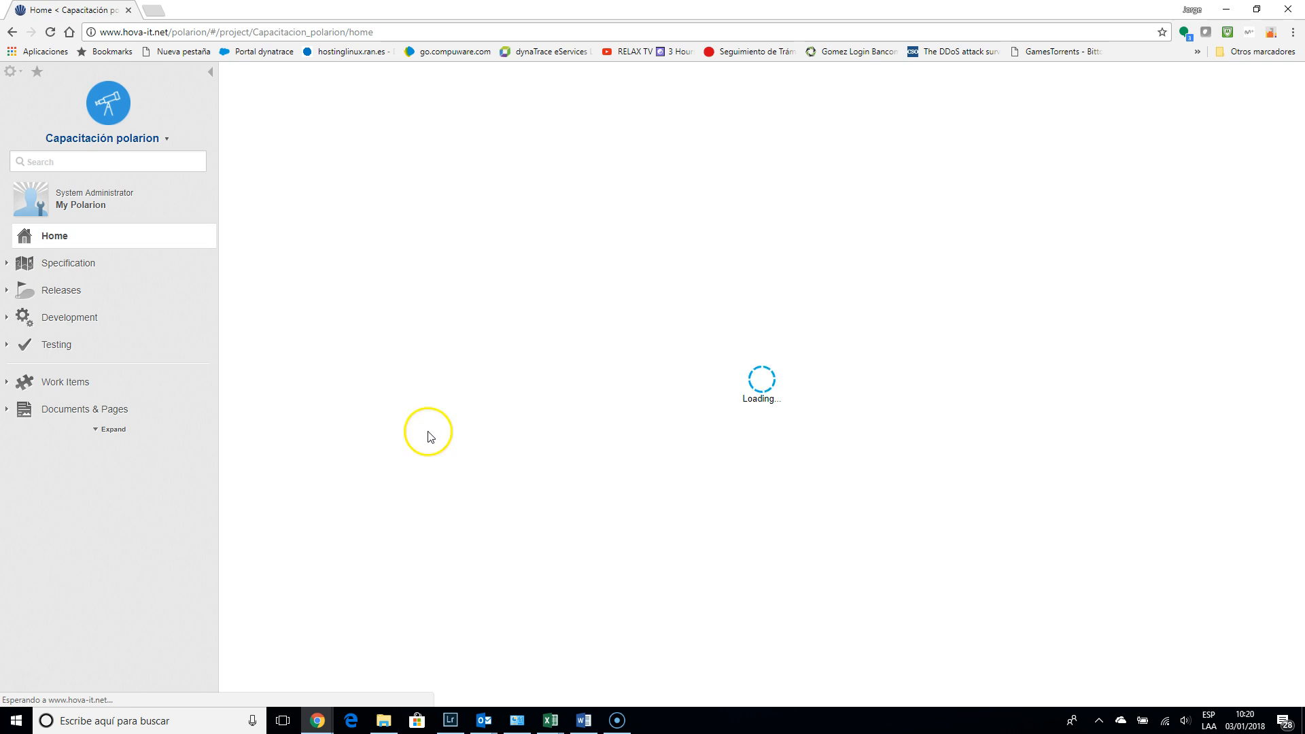
{"action": "left_click", "coordinate": [12, 71]}
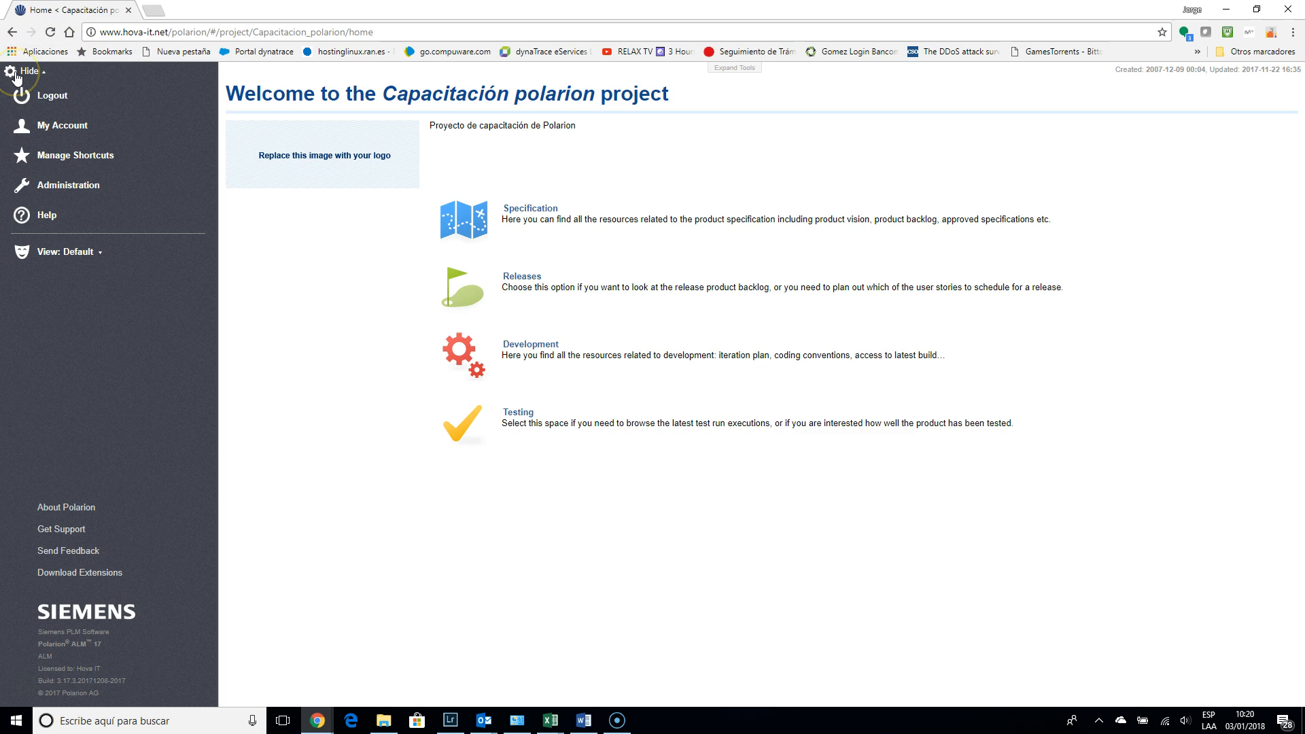
{"action": "left_click", "coordinate": [70, 191]}
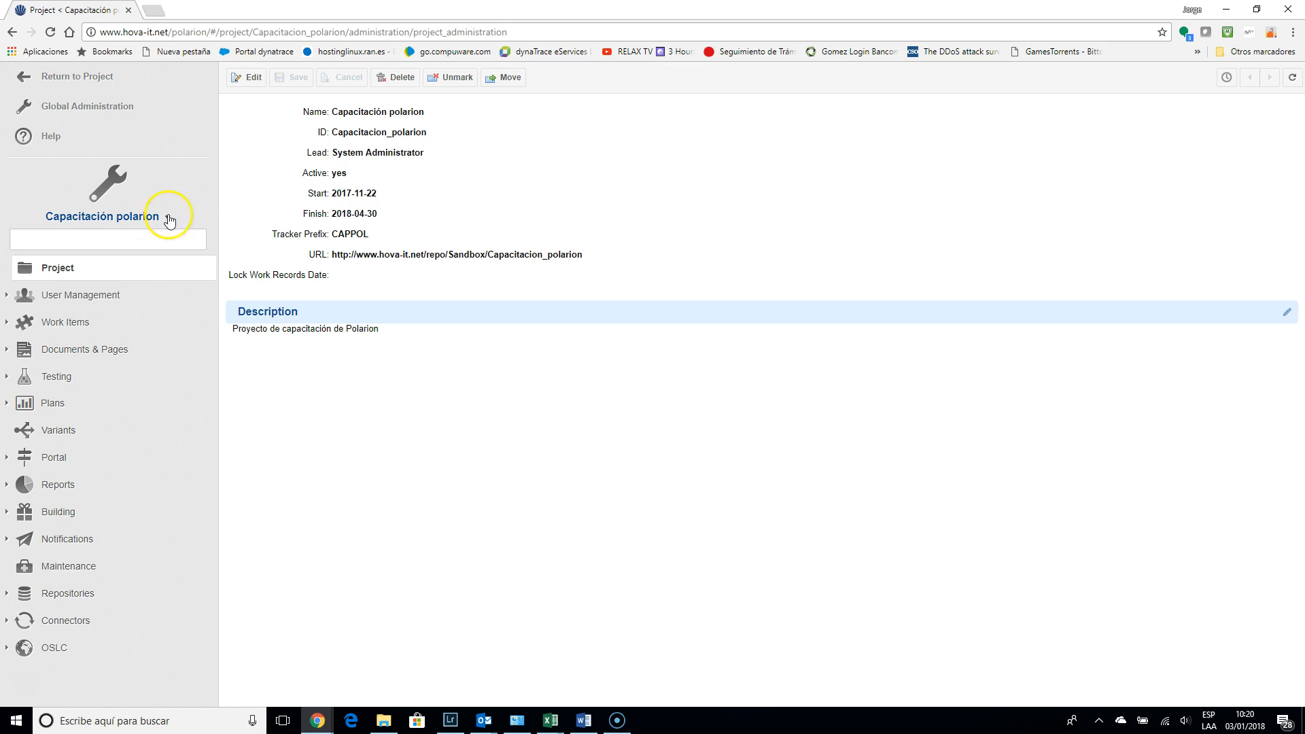
{"action": "left_click", "coordinate": [100, 114]}
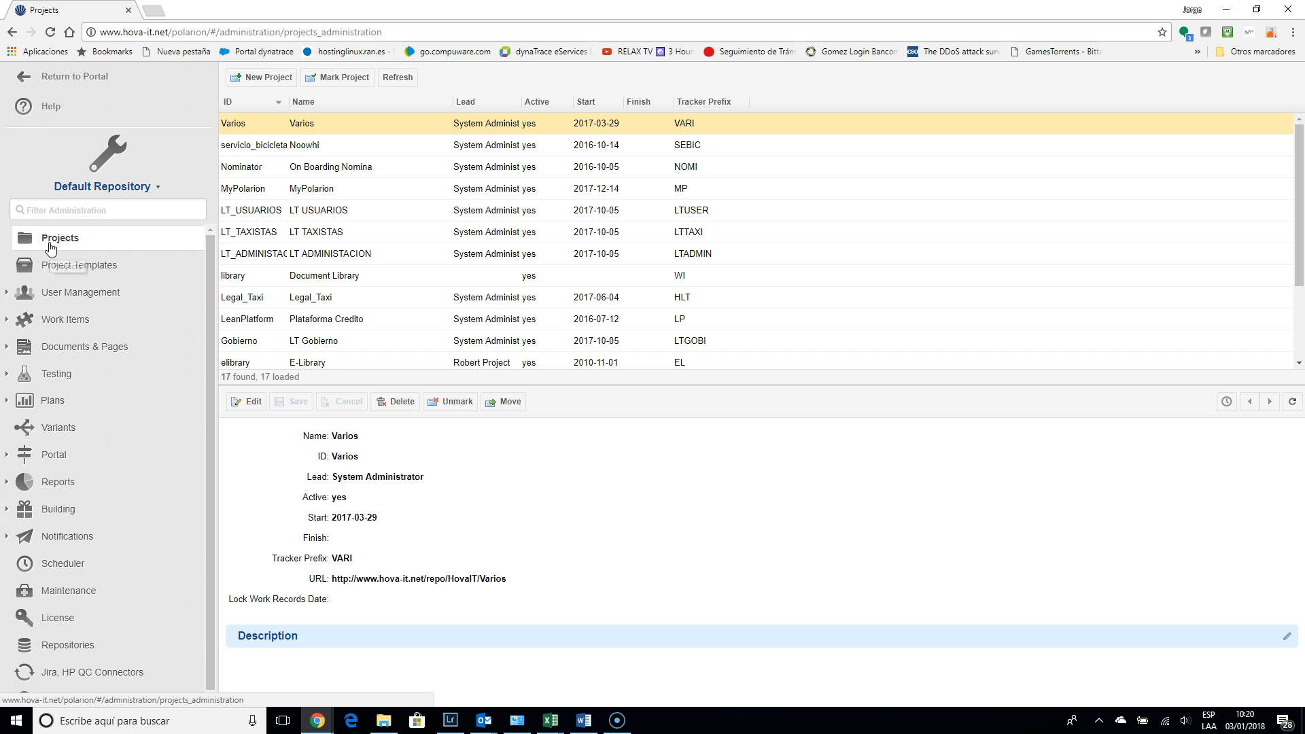
Step: Try to mark the repository's existing Fintech folder as a project
{"action": "left_click", "coordinate": [344, 79]}
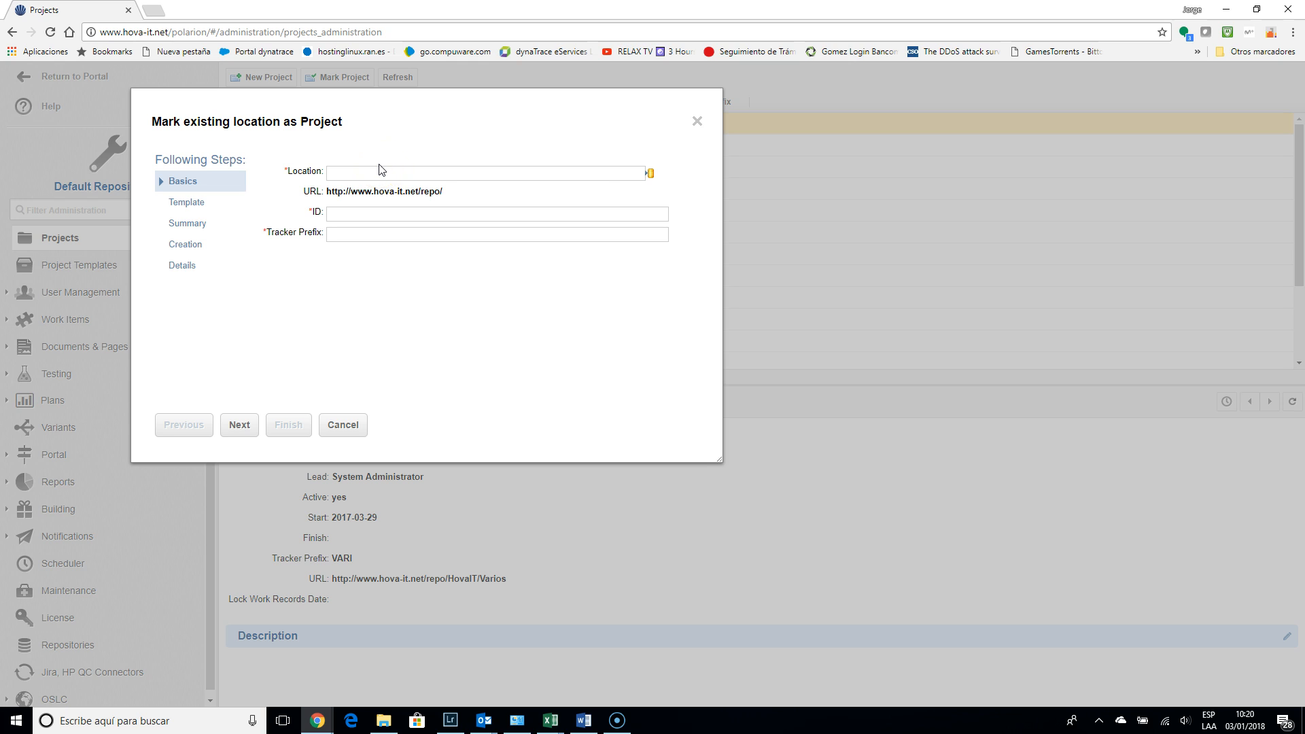
{"action": "left_click", "coordinate": [650, 174]}
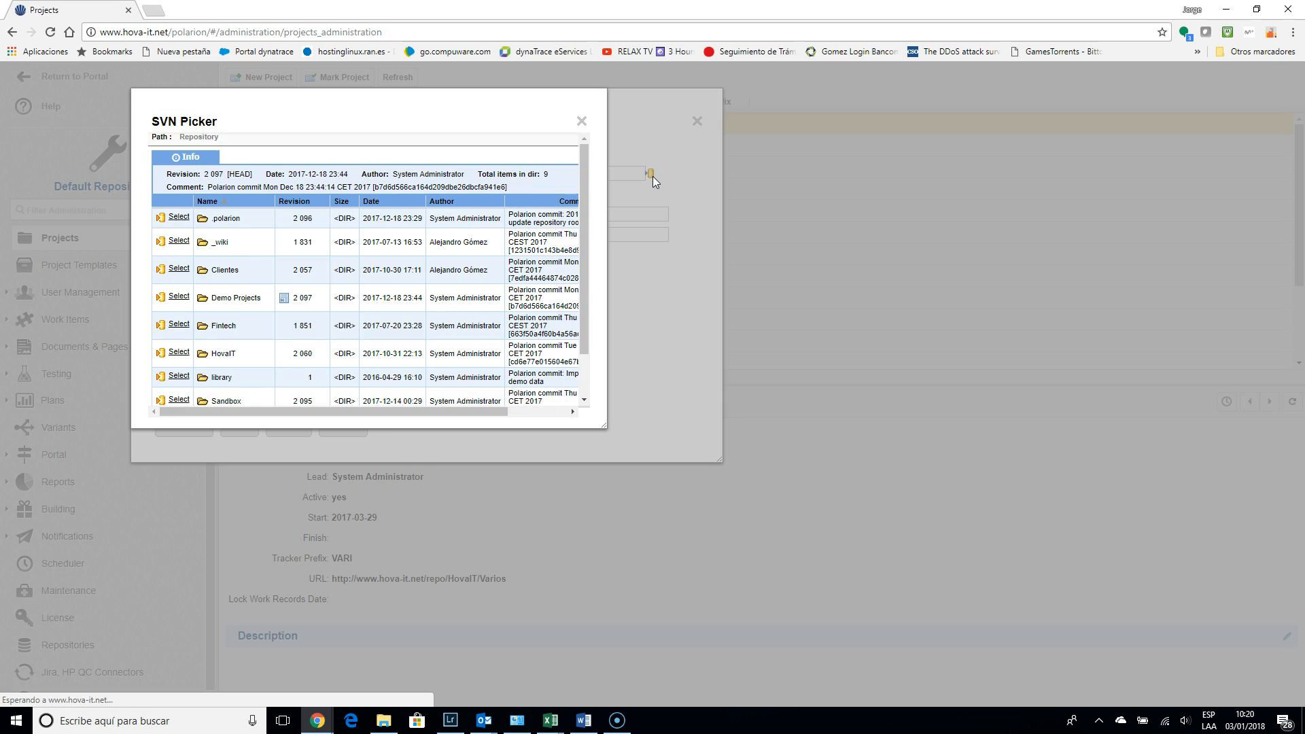
{"action": "scroll", "coordinate": [267, 216], "scroll_direction": "down", "scroll_amount": 2}
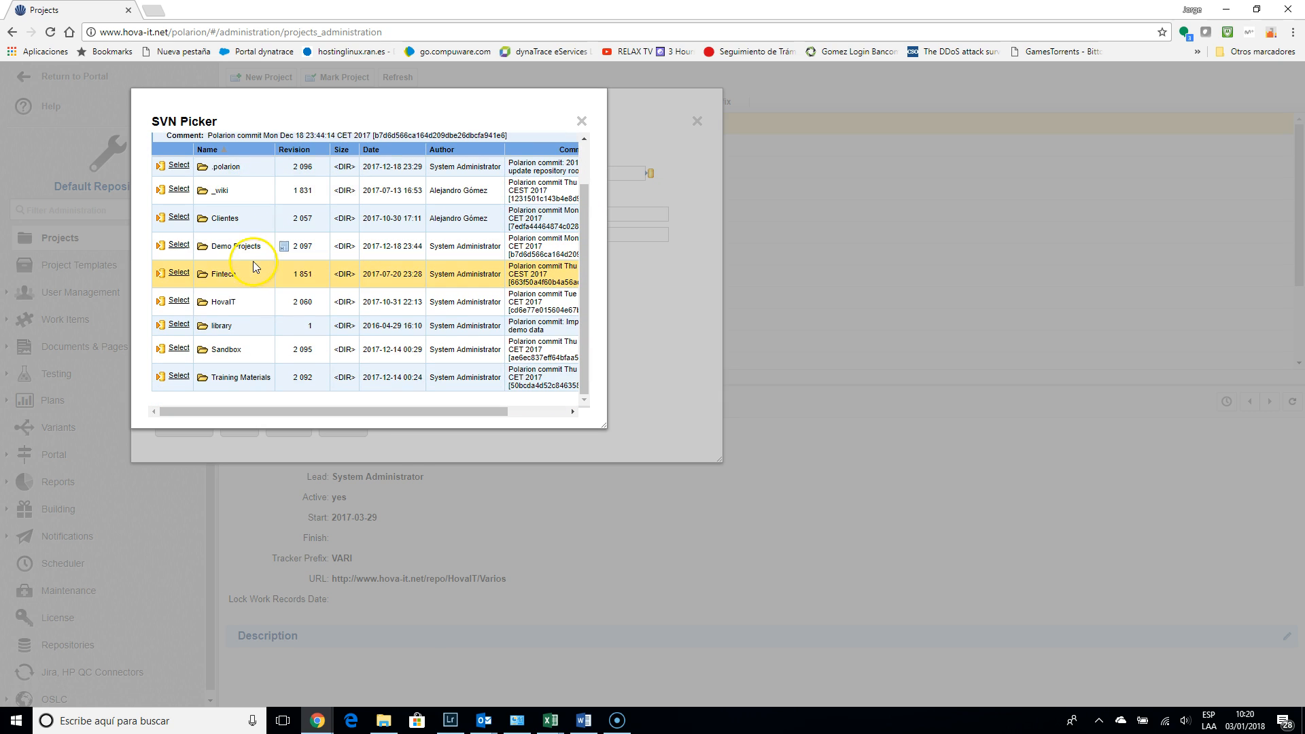
{"action": "left_click", "coordinate": [181, 274]}
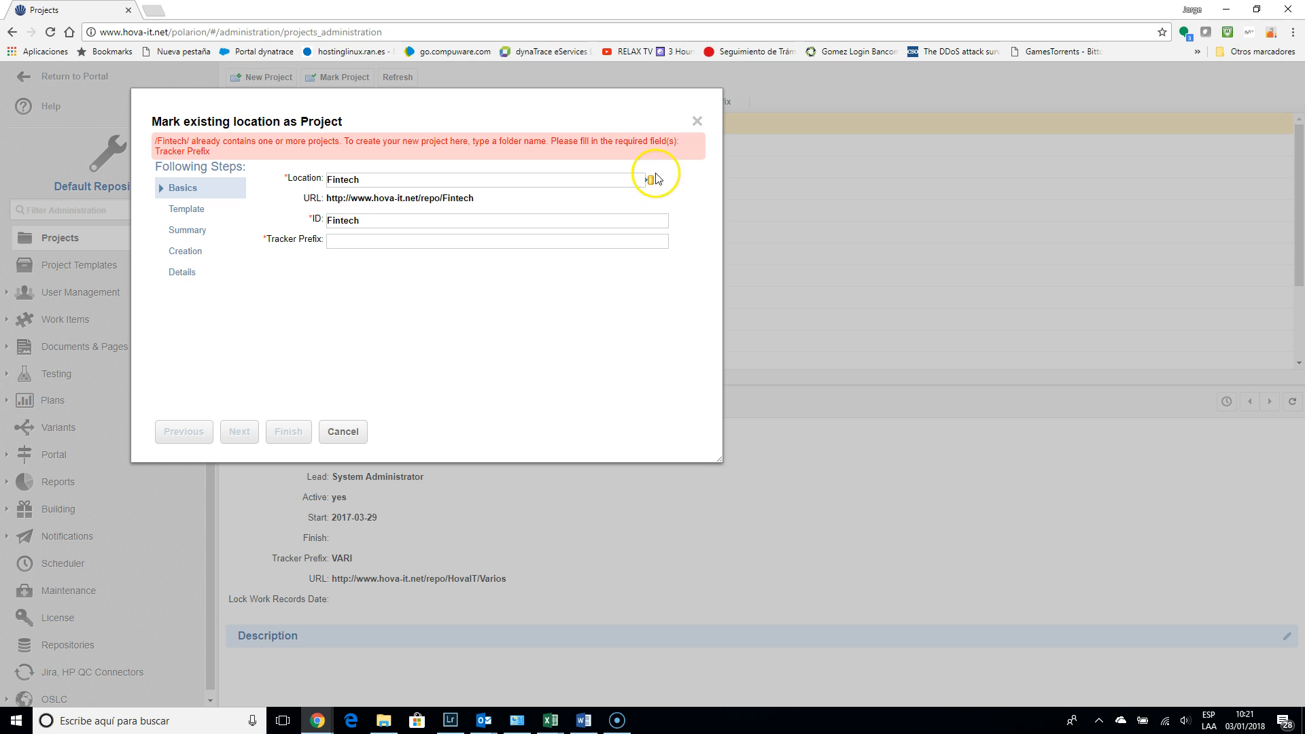
Step: Try to mark the HovaIT/Varios/_wiki folder as a project with the tracker prefix gg, and cancel the dialog
{"action": "left_click", "coordinate": [649, 180]}
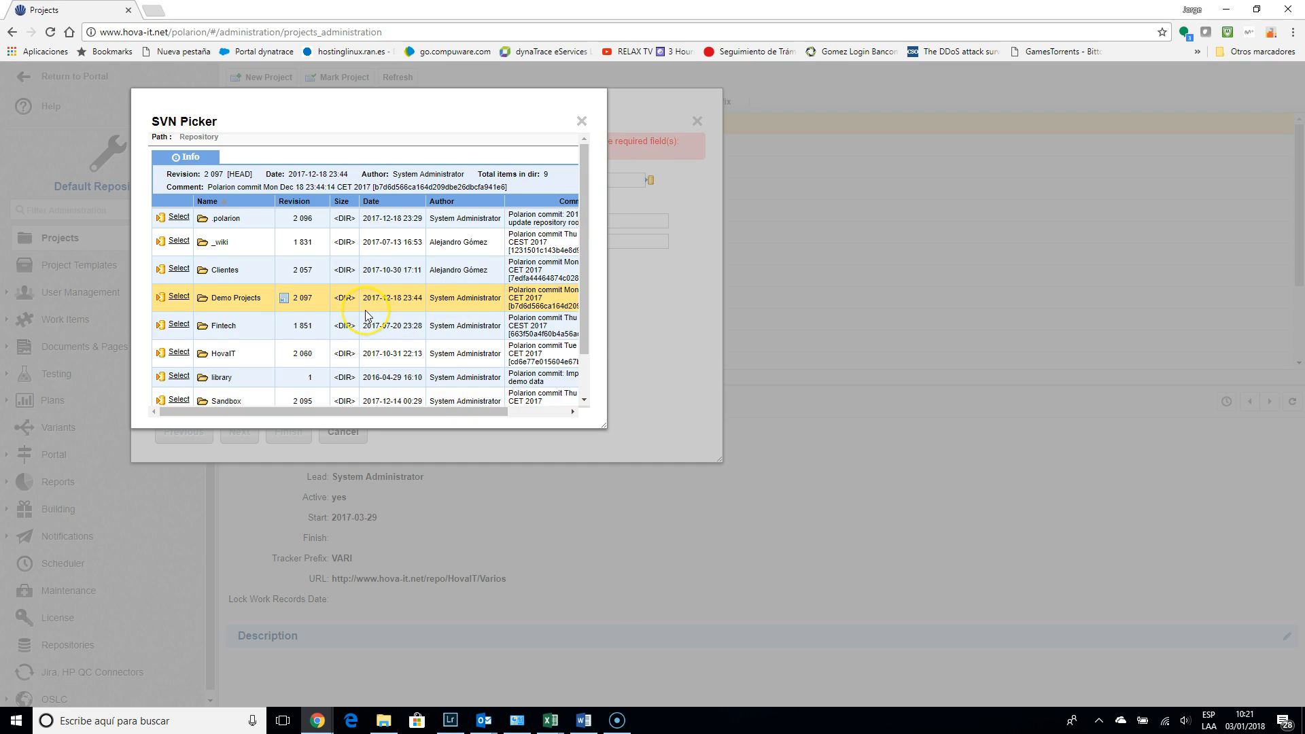
{"action": "scroll", "coordinate": [365, 310], "scroll_direction": "down", "scroll_amount": 1}
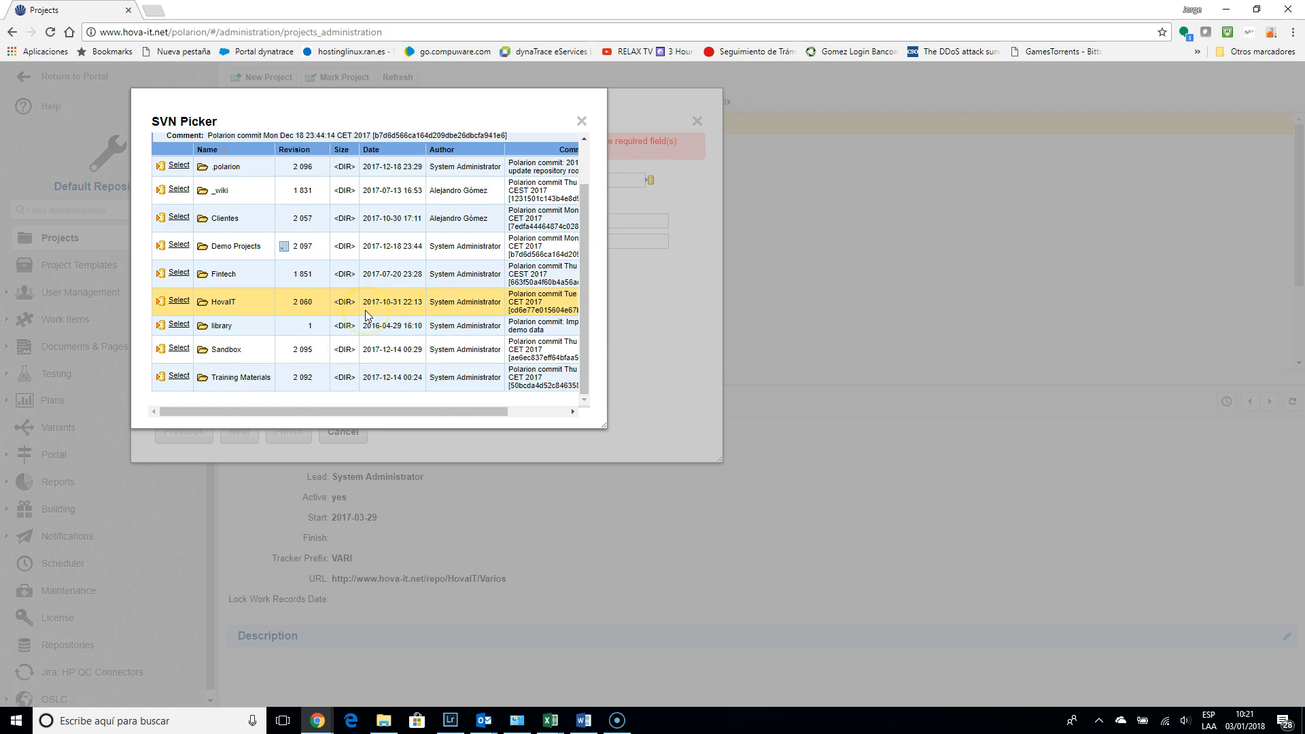
{"action": "left_click", "coordinate": [223, 304]}
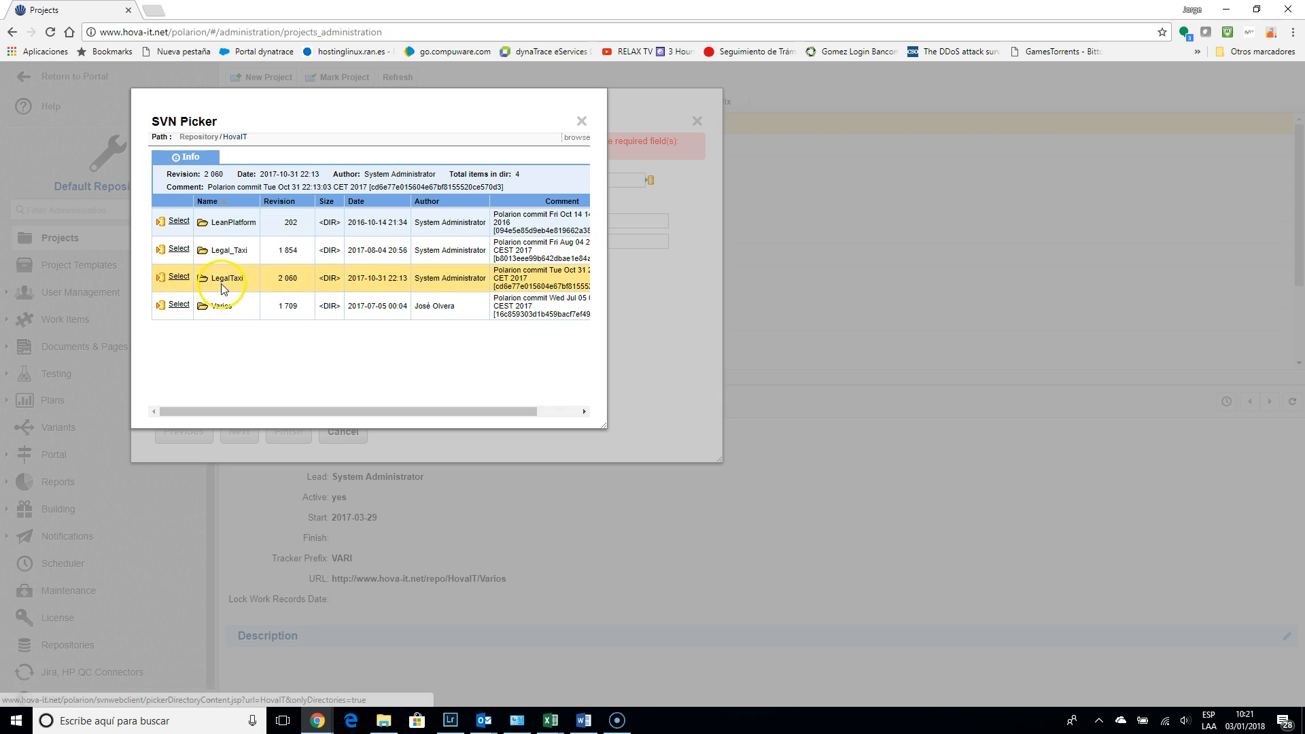
{"action": "left_click", "coordinate": [219, 308]}
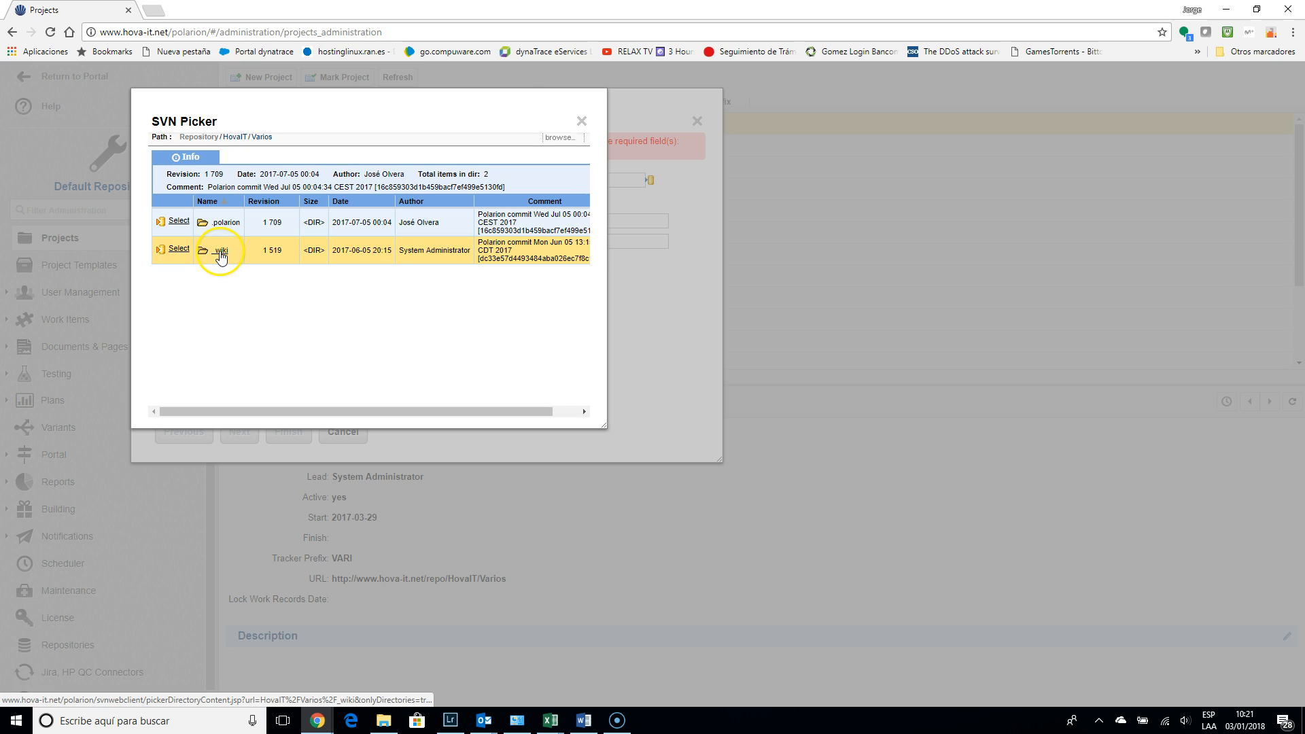
{"action": "left_click", "coordinate": [171, 249]}
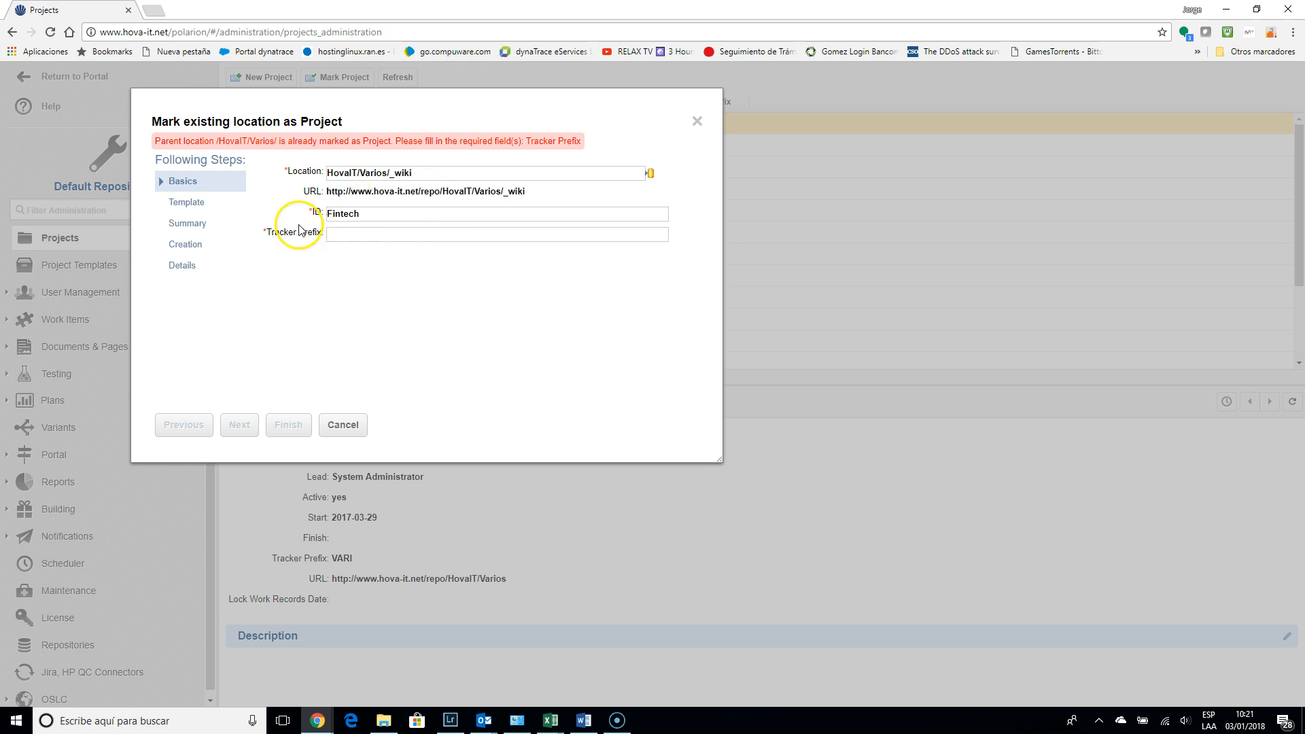
{"action": "left_click", "coordinate": [338, 231]}
{"action": "type", "text": "gg"}
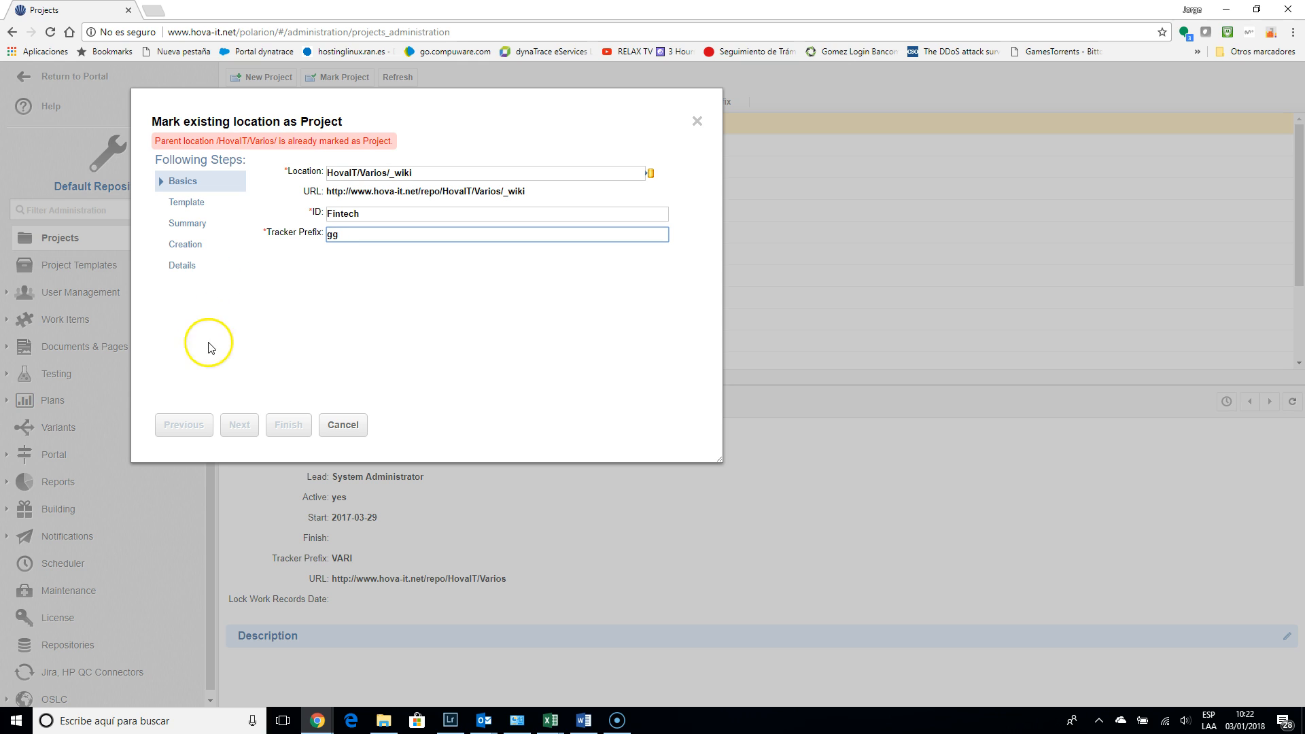
{"action": "left_click", "coordinate": [343, 424]}
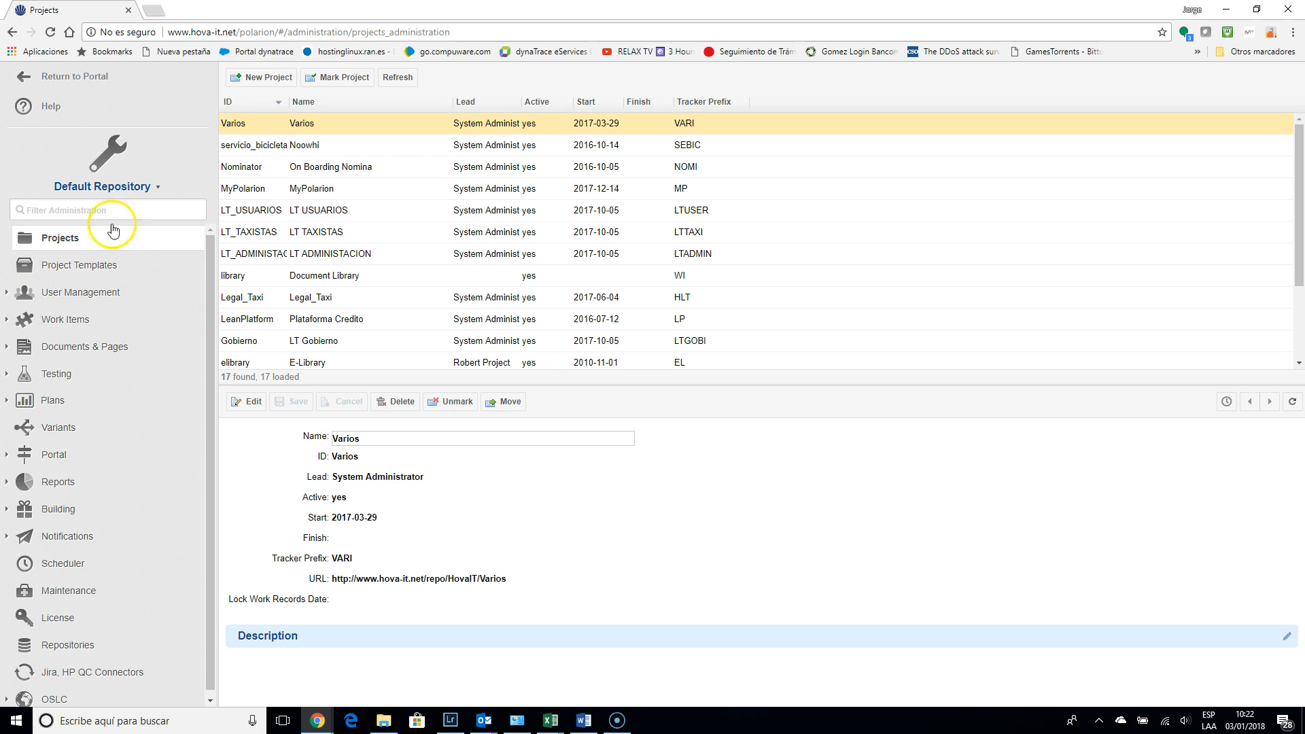
Step: Return to the portal and open the user list in the Capacitación polarion project's administration
{"action": "left_click", "coordinate": [65, 81]}
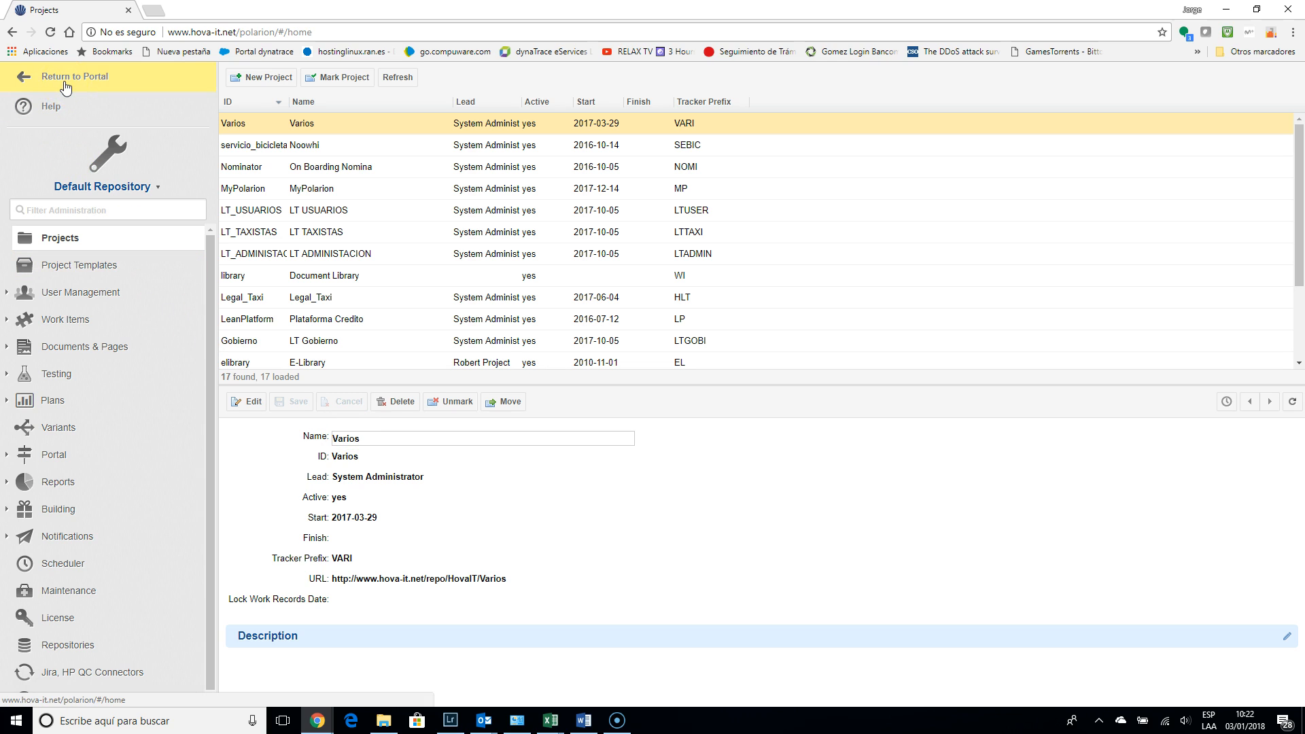
{"action": "left_click", "coordinate": [158, 140]}
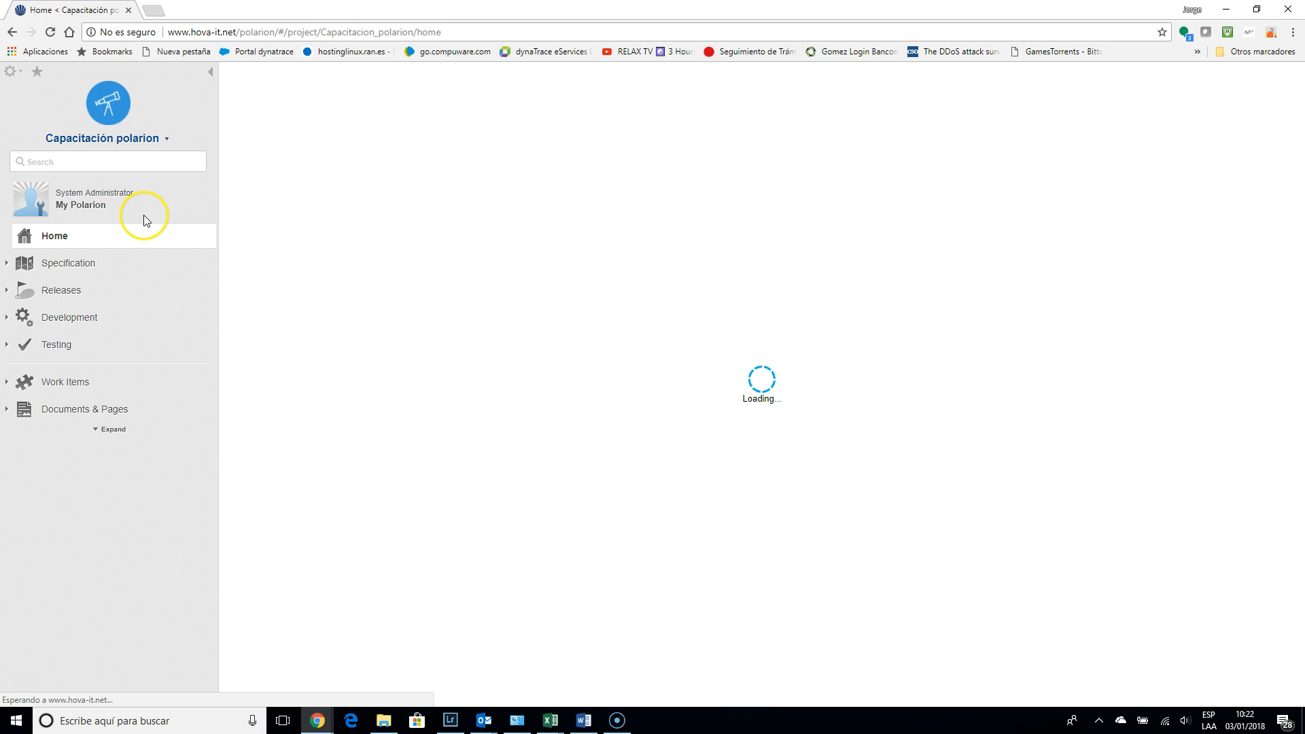
{"action": "left_click", "coordinate": [21, 73]}
{"action": "left_click", "coordinate": [56, 185]}
{"action": "left_click", "coordinate": [83, 298]}
{"action": "left_click", "coordinate": [59, 319]}
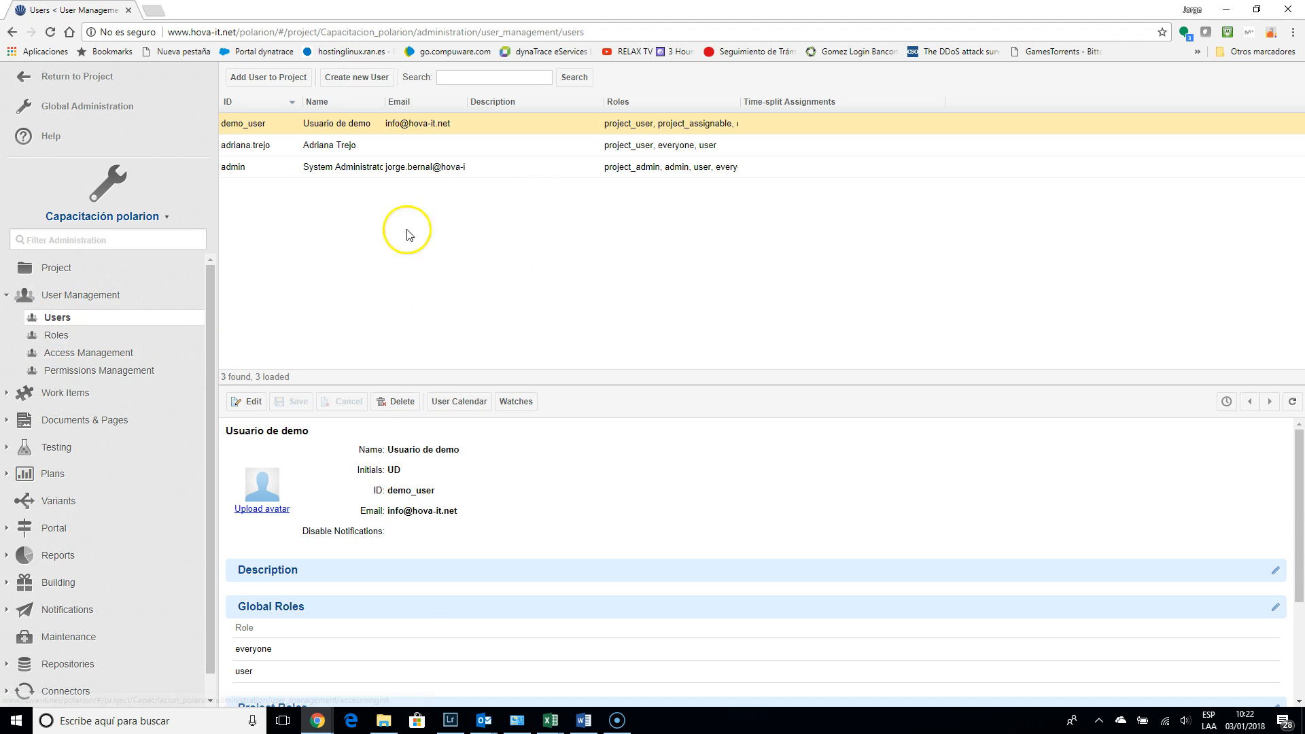
Step: Add the preselected user to the Capacitación polarion project with the project_assignable role
{"action": "left_click", "coordinate": [277, 80]}
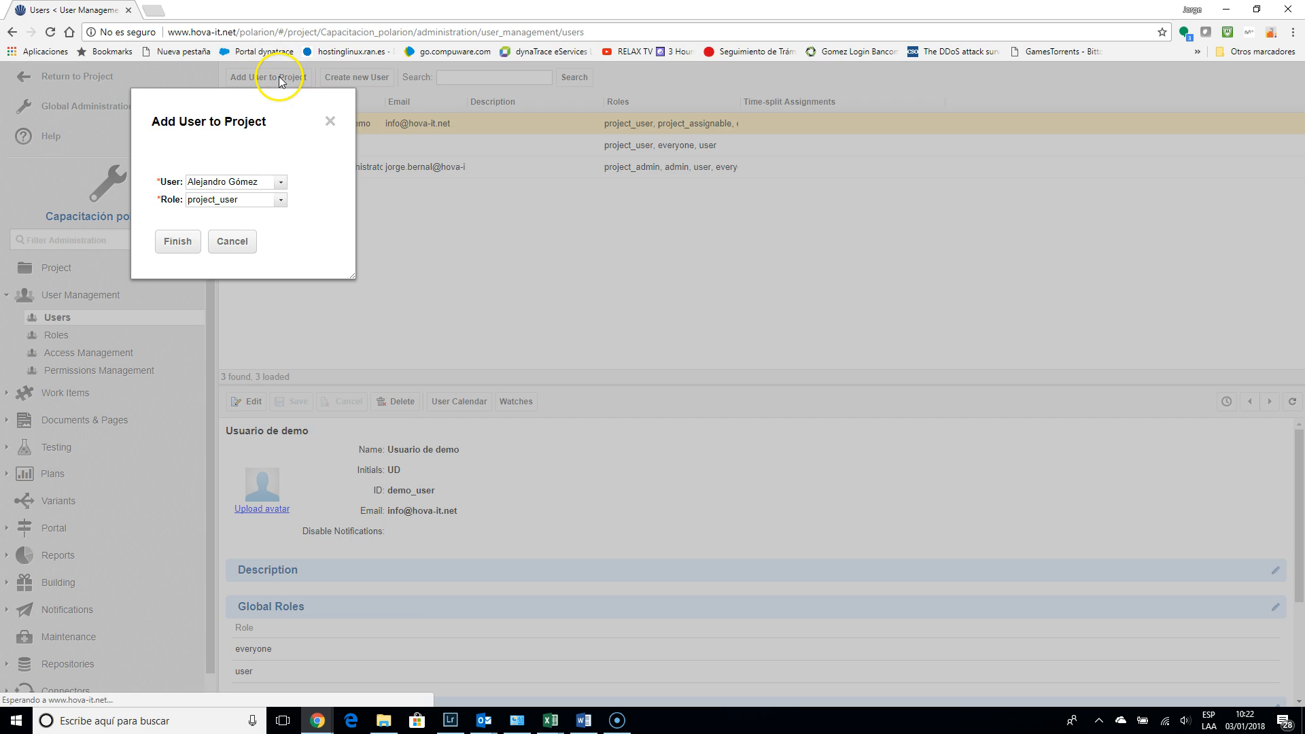
{"action": "left_click", "coordinate": [280, 182]}
{"action": "left_click", "coordinate": [280, 182]}
{"action": "left_click", "coordinate": [280, 183]}
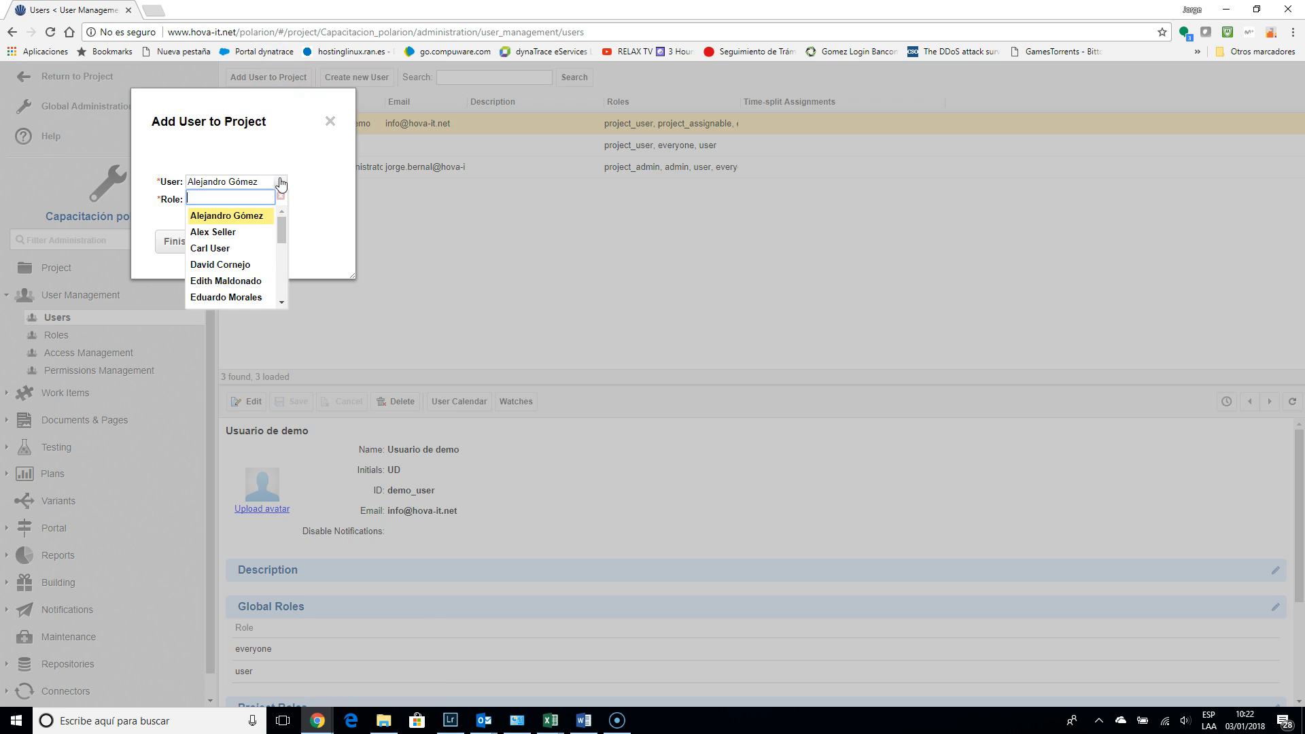
{"action": "left_click", "coordinate": [281, 182]}
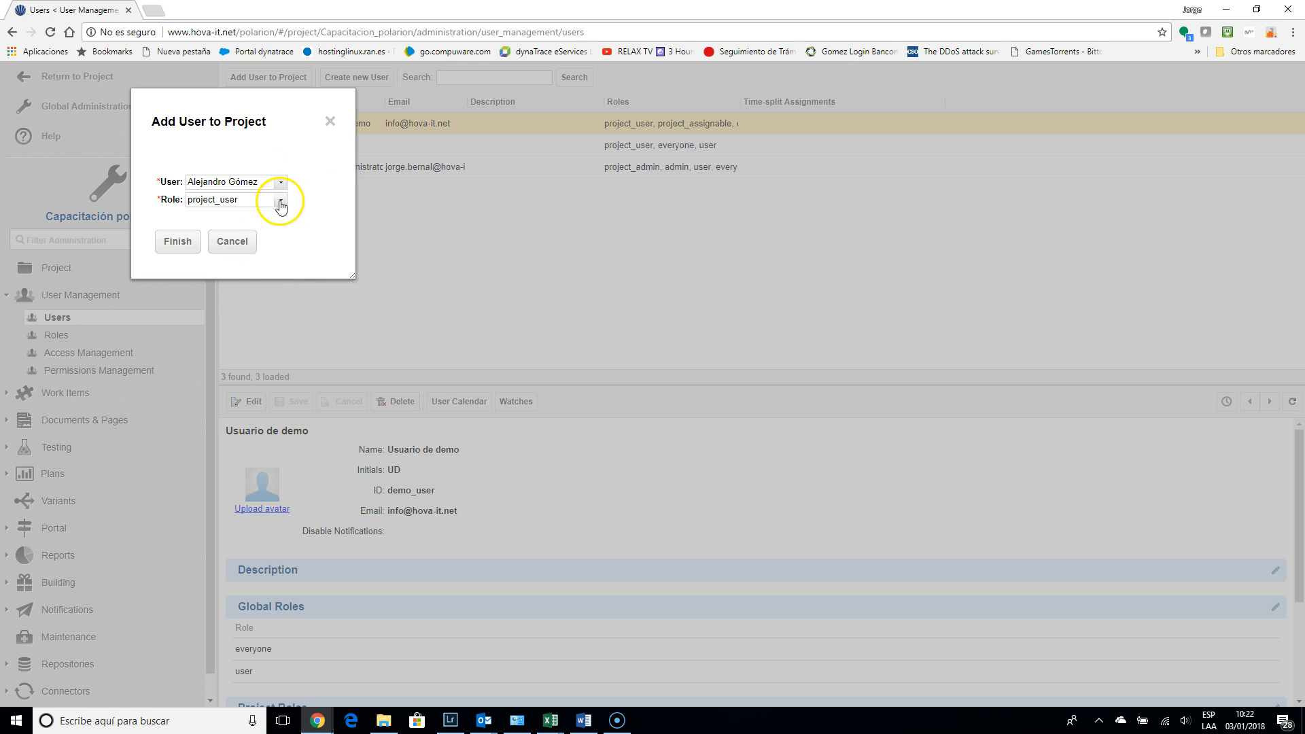
{"action": "left_click", "coordinate": [280, 200]}
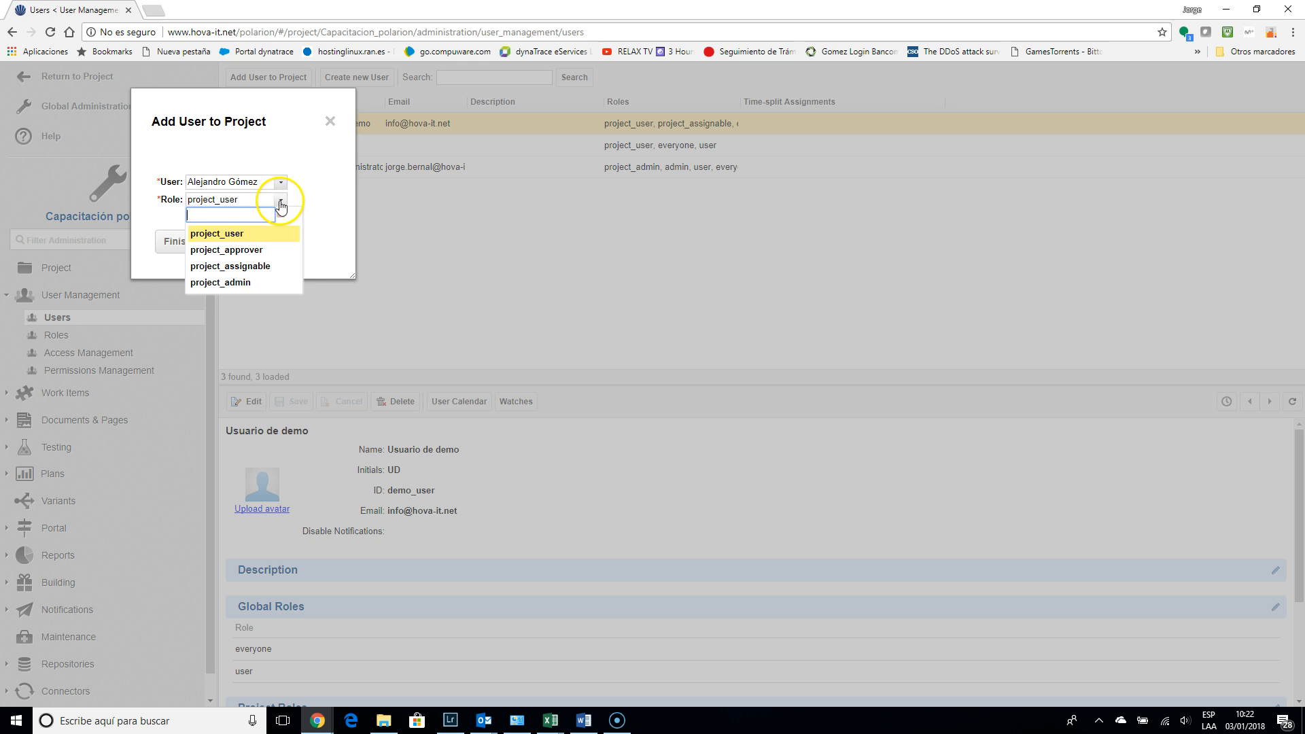
{"action": "left_click", "coordinate": [267, 267]}
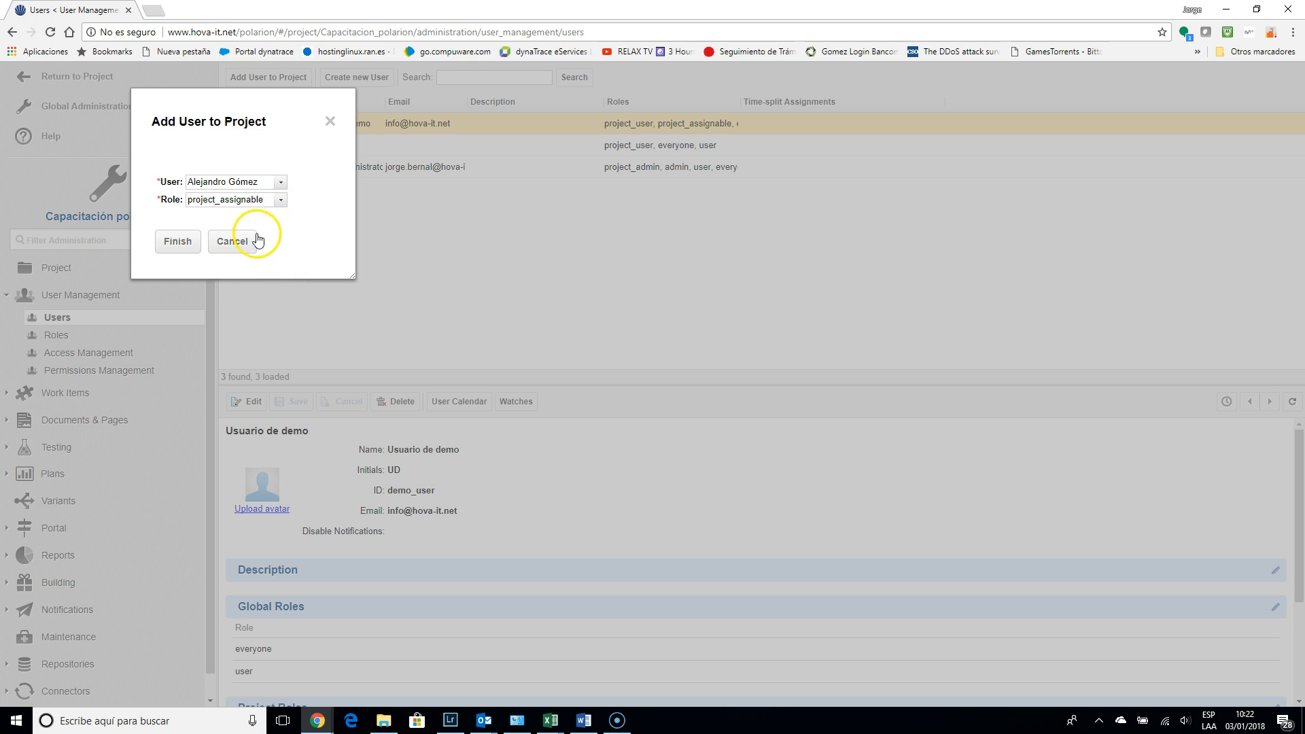
{"action": "left_click", "coordinate": [177, 248]}
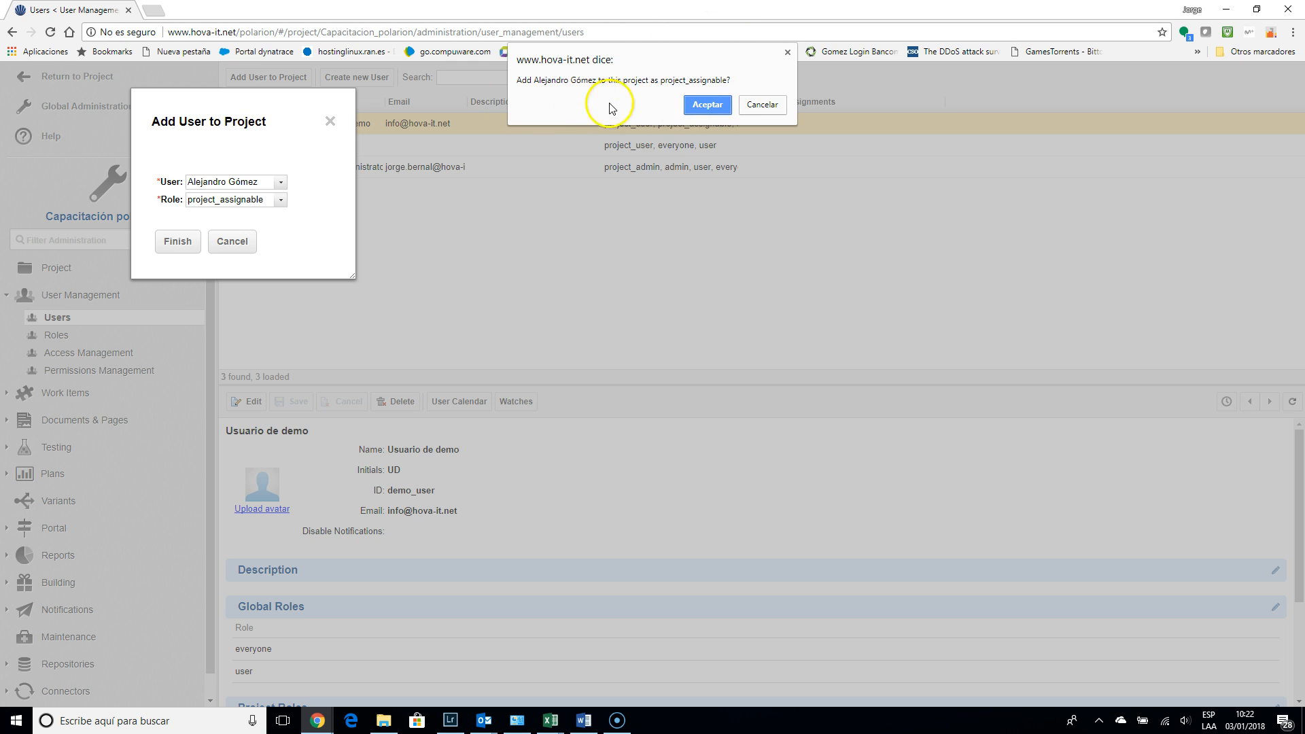
{"action": "left_click", "coordinate": [711, 105]}
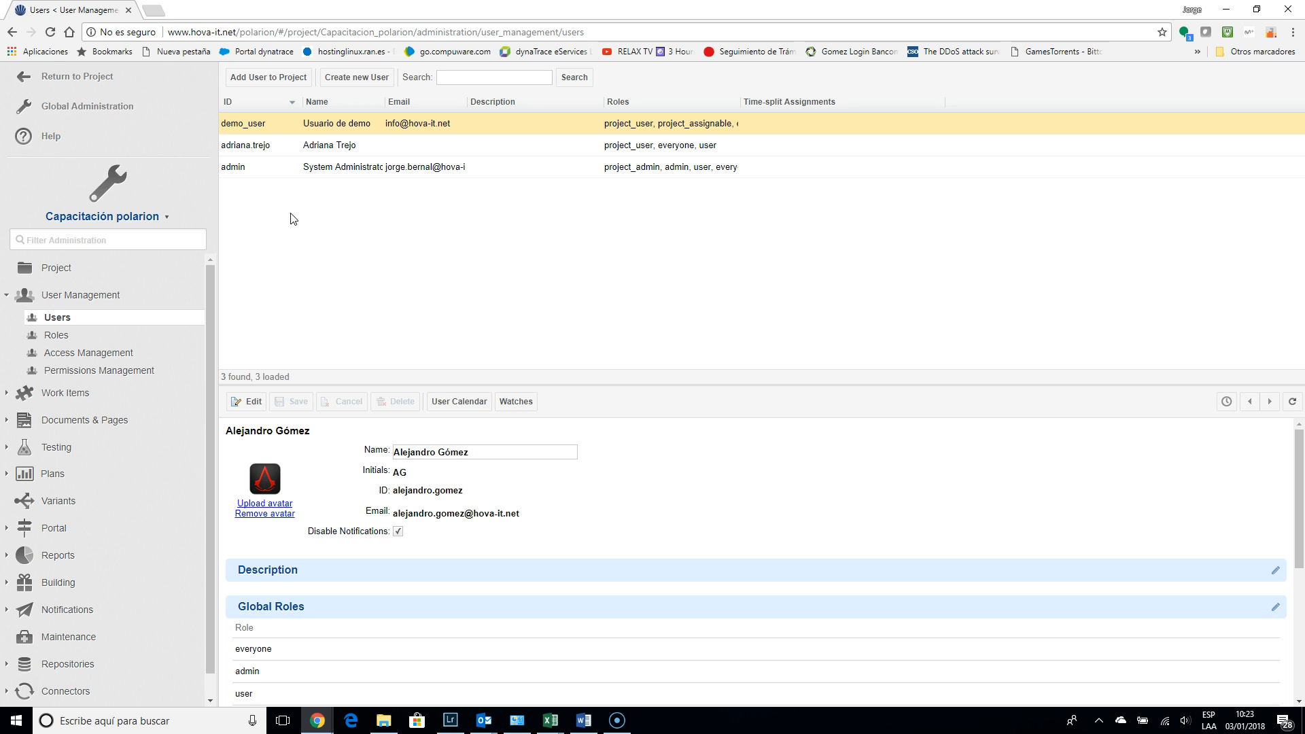
Step: Review the project's roles, folder access rights and permissions management settings
{"action": "left_click", "coordinate": [57, 336]}
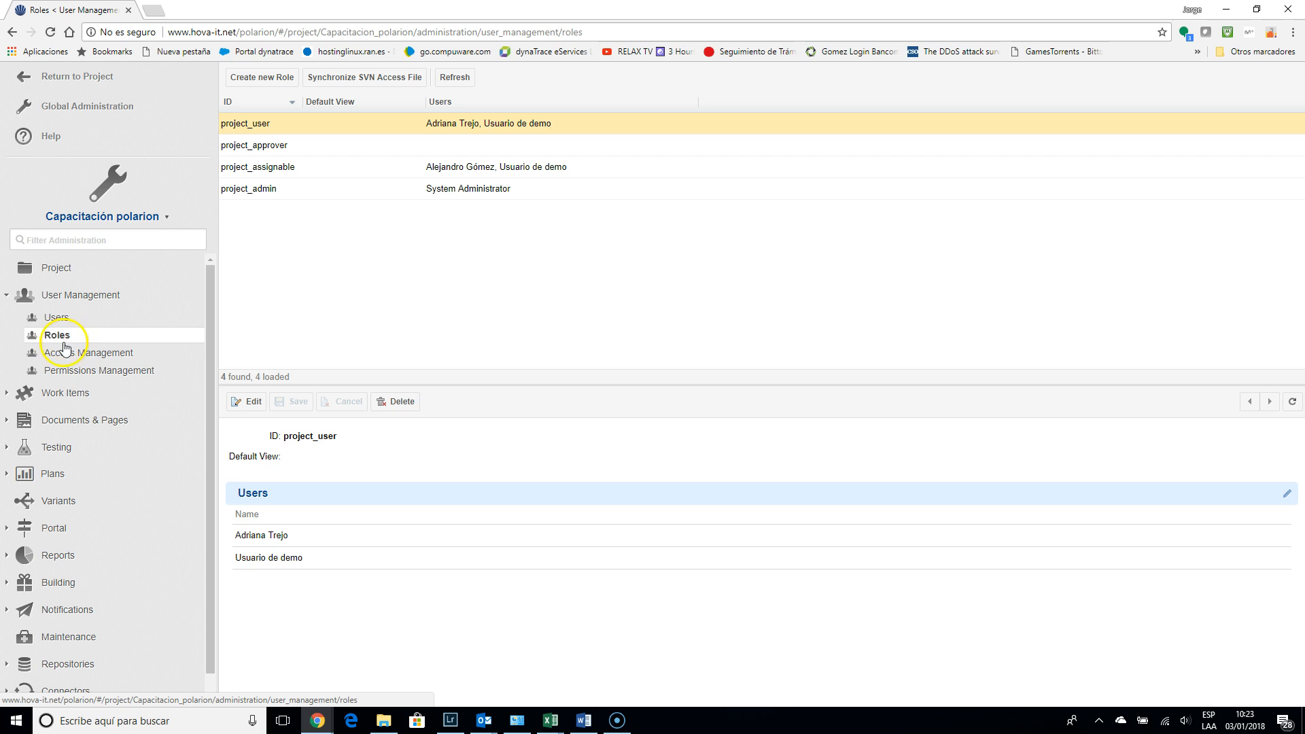
{"action": "left_click", "coordinate": [66, 354]}
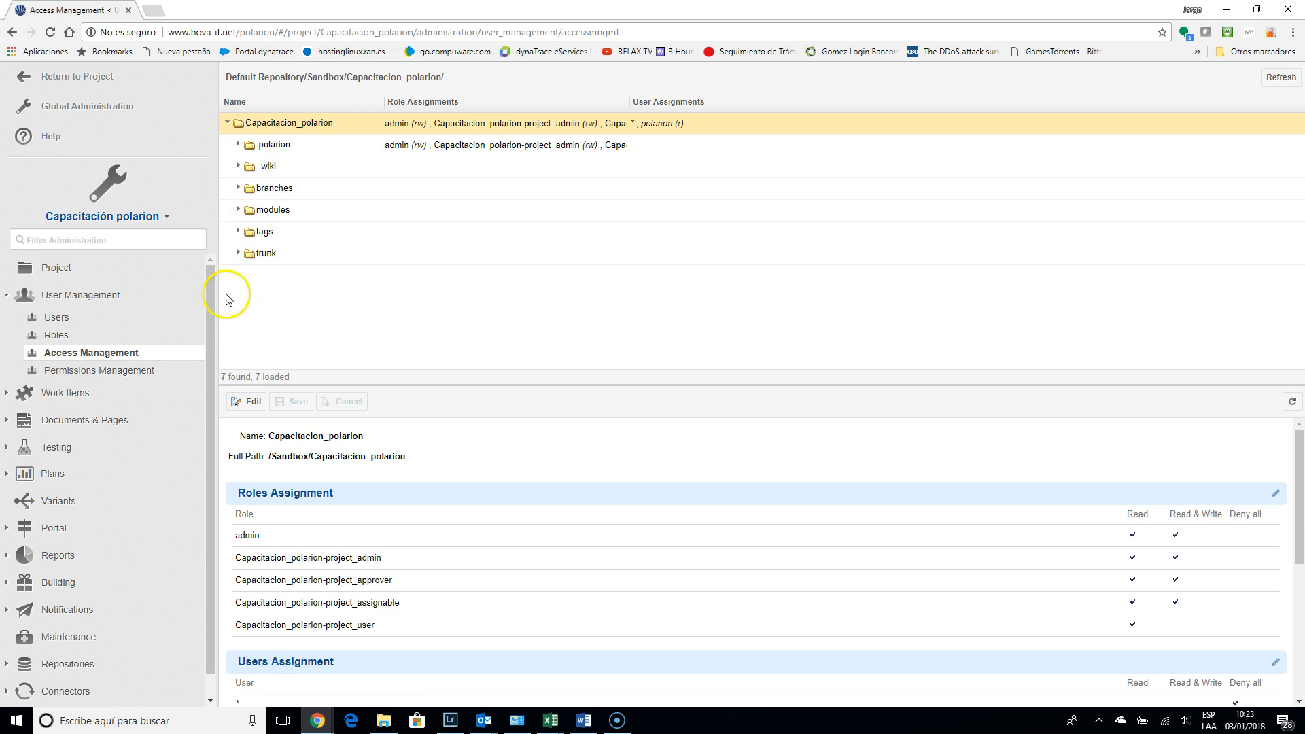
{"action": "left_click", "coordinate": [116, 374]}
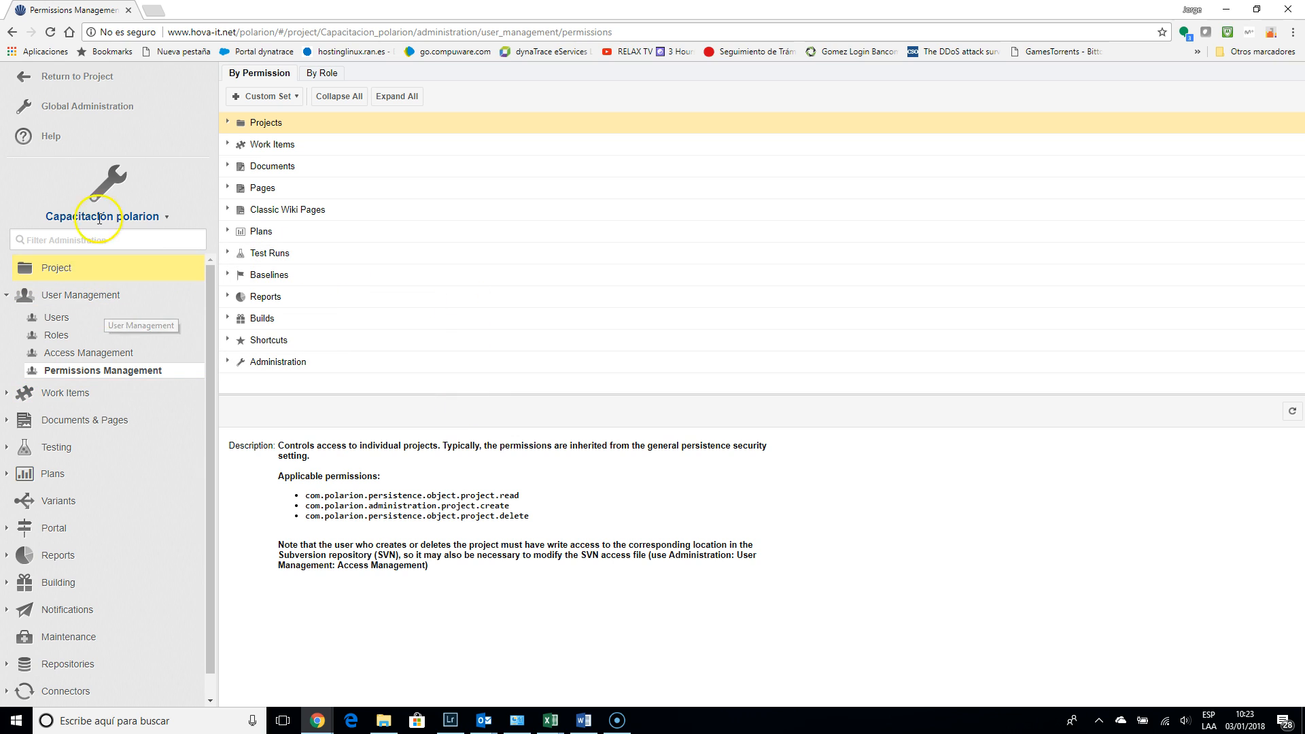
Step: Switch to the Default Repository portal and open its administration
{"action": "left_click", "coordinate": [83, 114]}
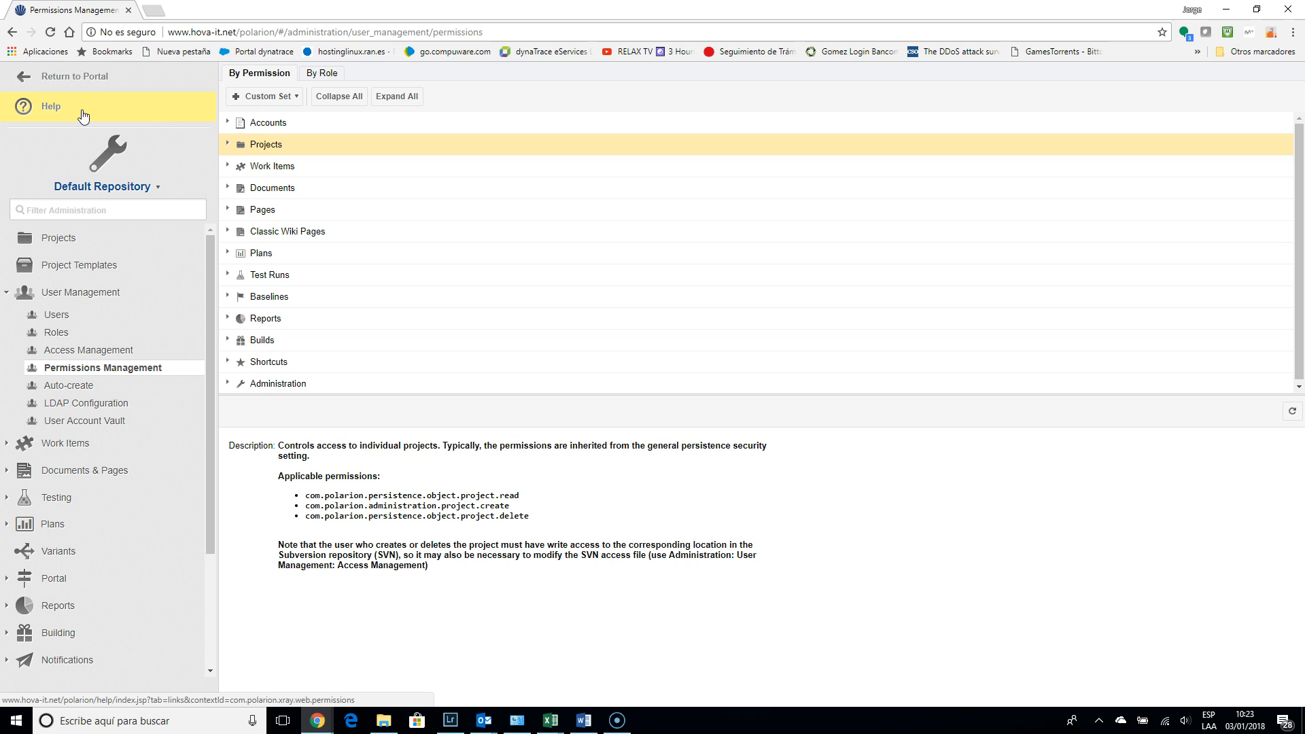
{"action": "left_click", "coordinate": [83, 83]}
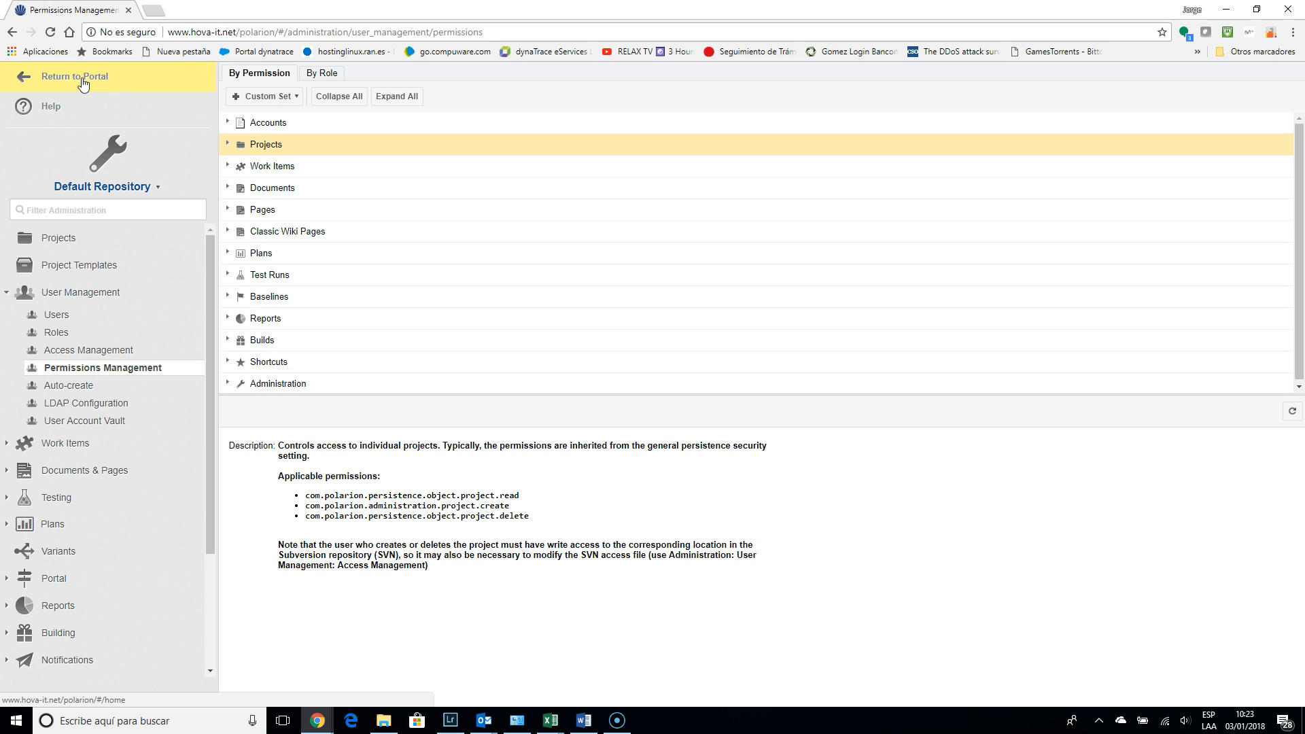
{"action": "left_click", "coordinate": [83, 83]}
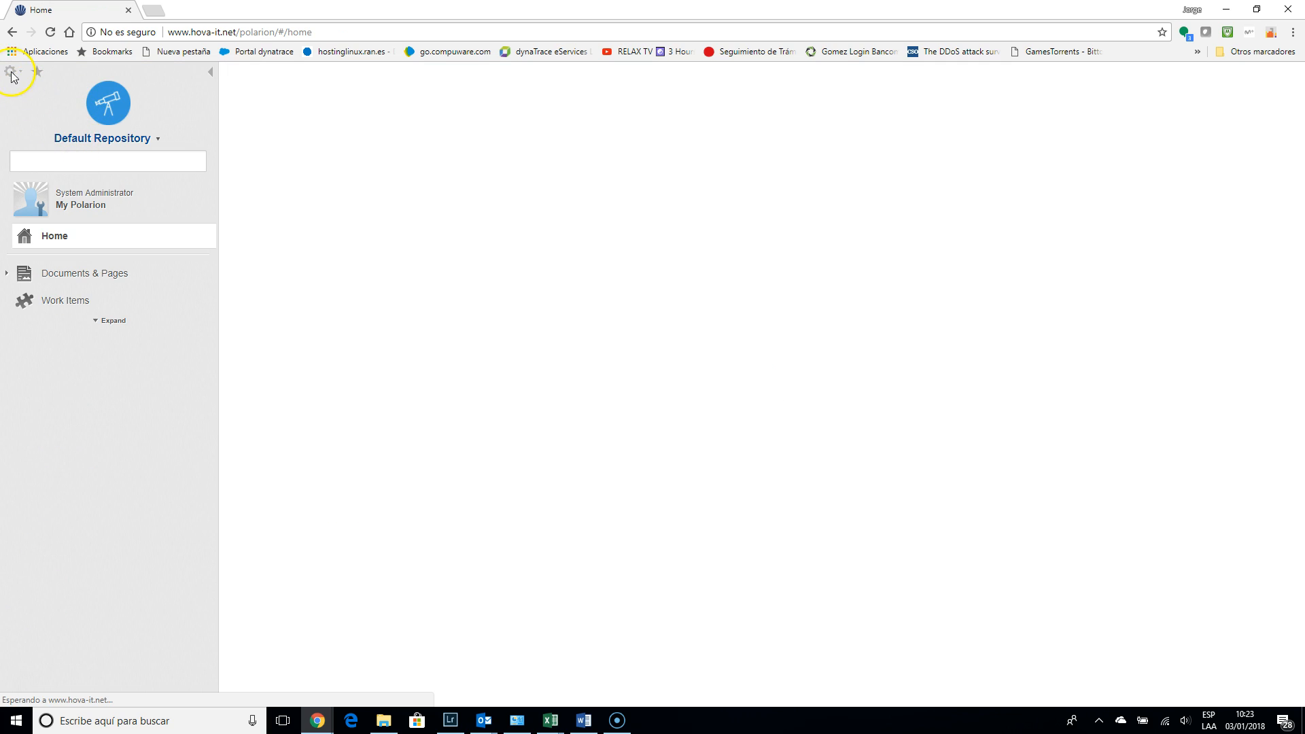
{"action": "left_click", "coordinate": [22, 75]}
{"action": "left_click", "coordinate": [58, 187]}
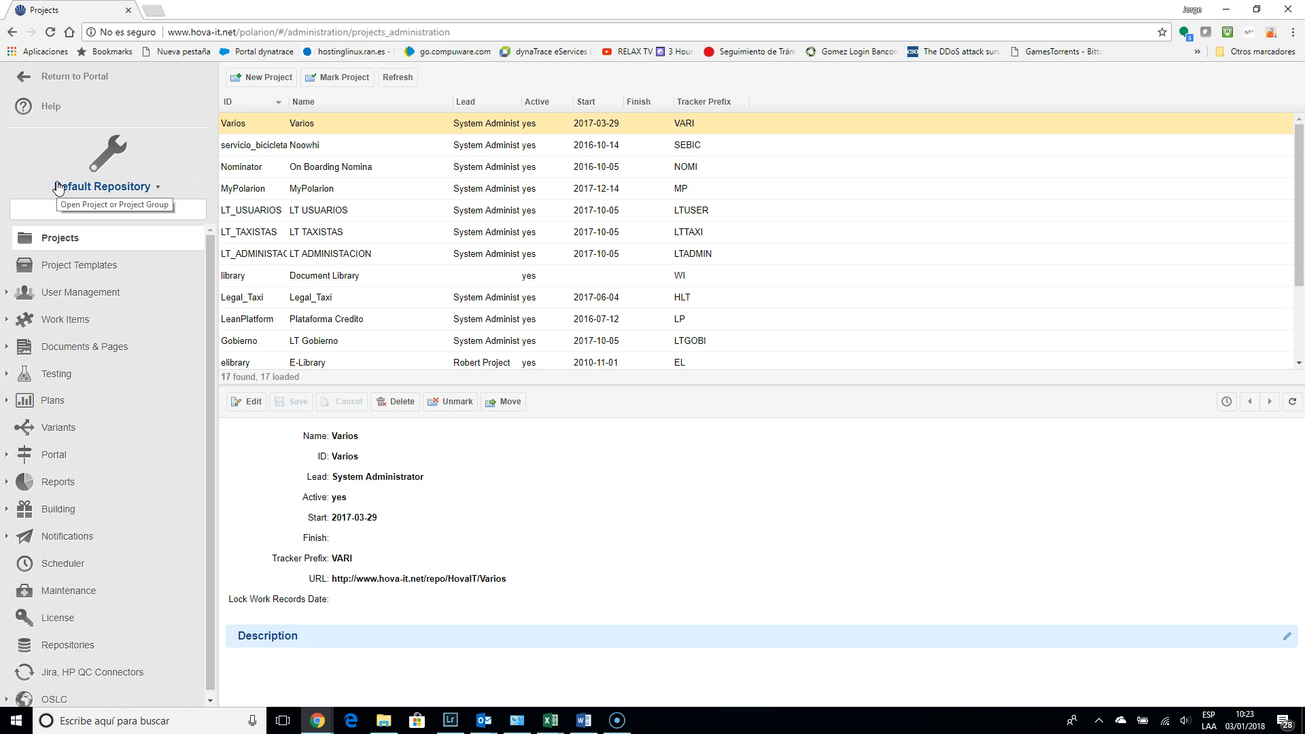
Step: Examine the repository's project groups and projects in the Open Project or Project Group dialog, and close it without opening one
{"action": "left_click", "coordinate": [59, 186]}
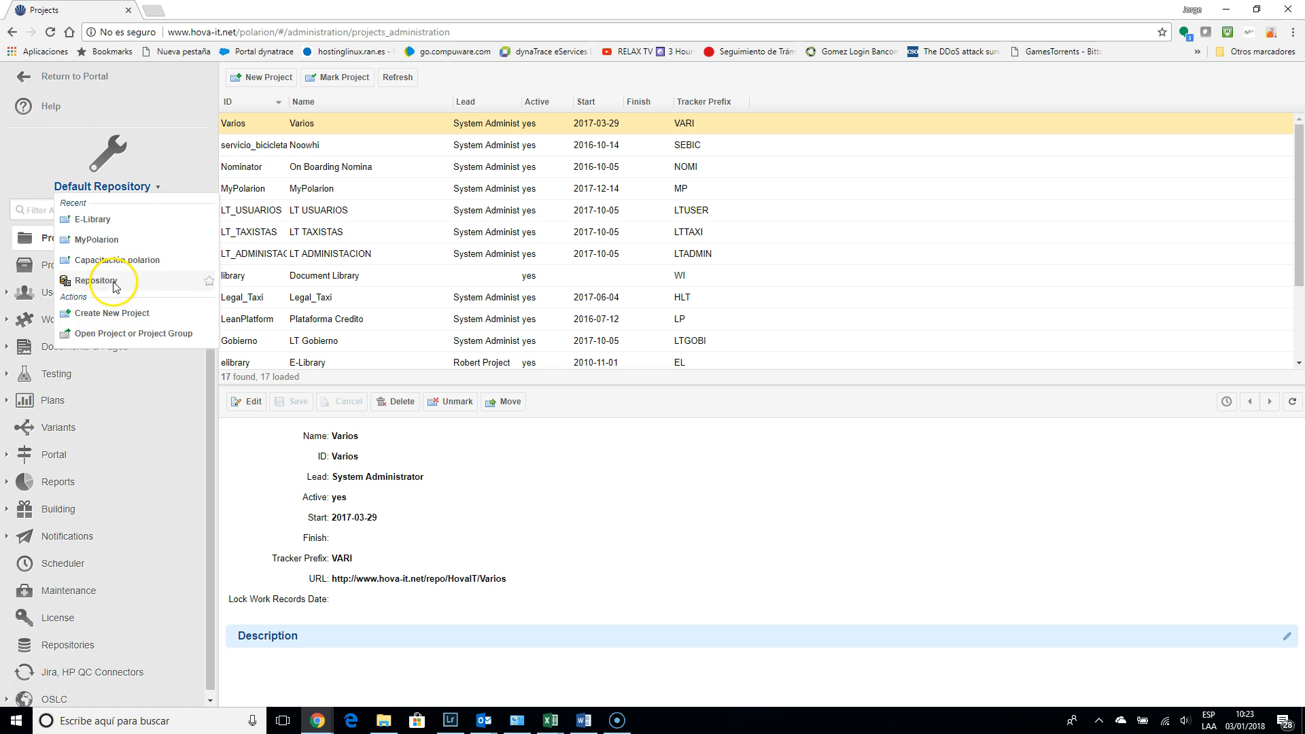
{"action": "left_click", "coordinate": [120, 332]}
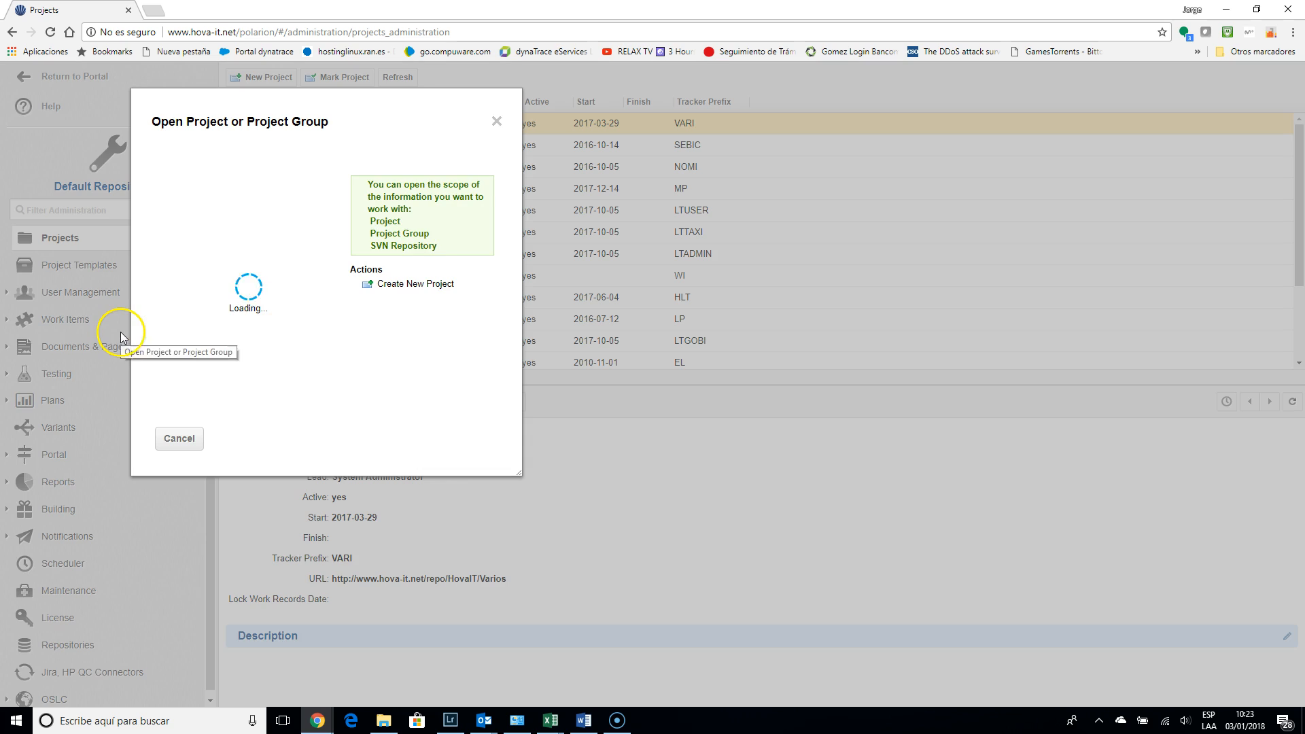
{"action": "mouse_move", "coordinate": [335, 234]}
{"action": "left_mouse_down"}
{"action": "mouse_move", "coordinate": [340, 373]}
{"action": "mouse_move", "coordinate": [339, 226]}
{"action": "left_mouse_up"}
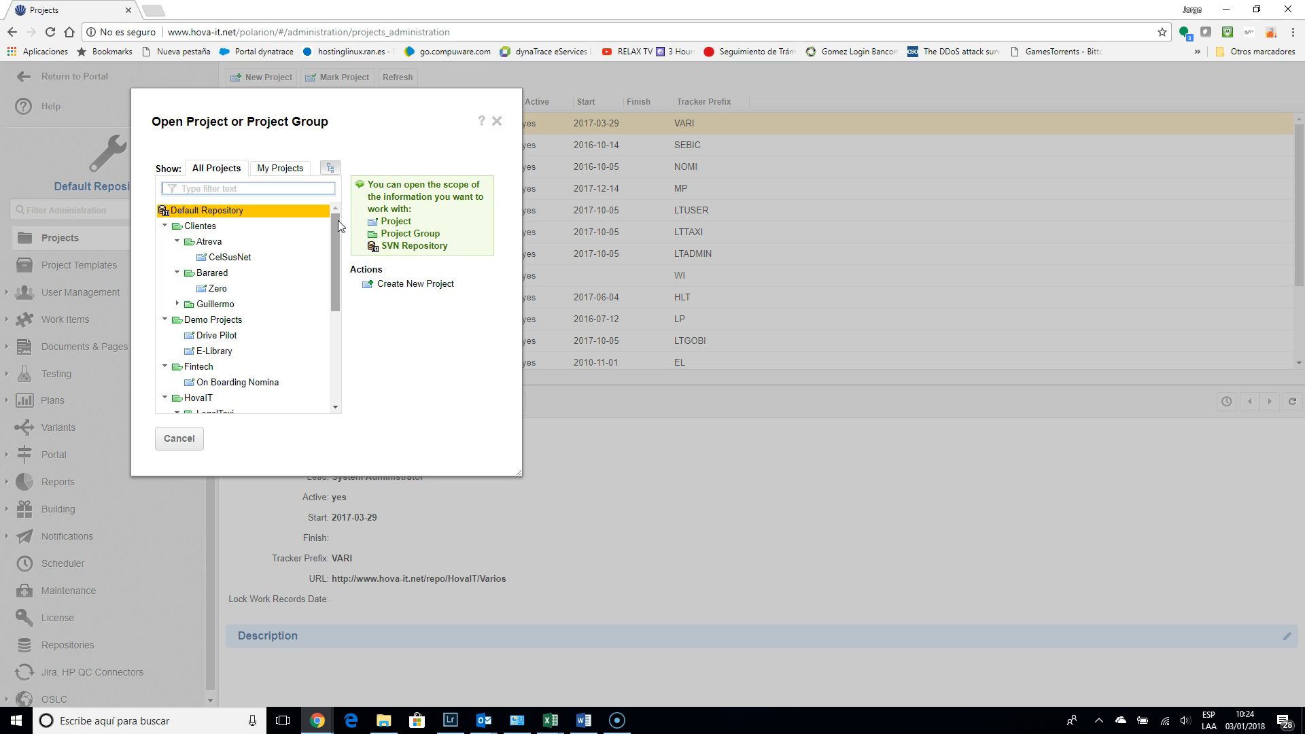
{"action": "left_click", "coordinate": [499, 122]}
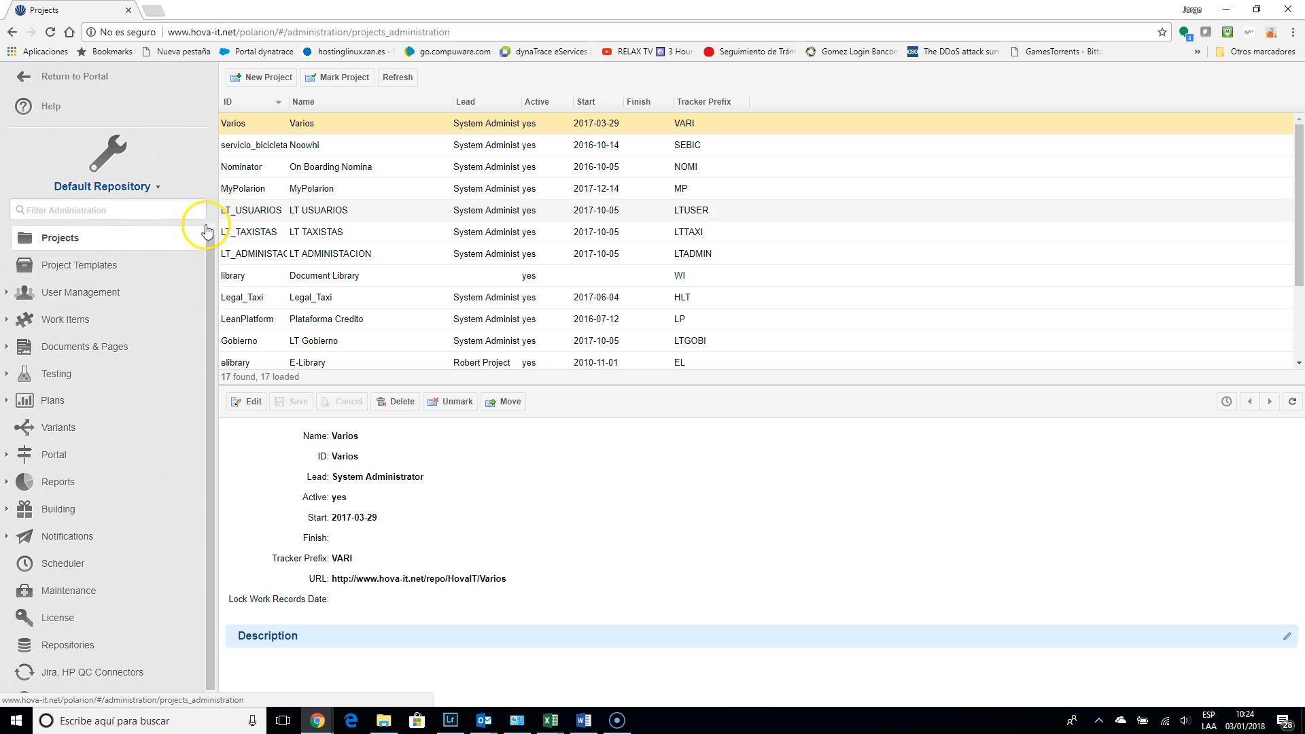
Step: Select the Plataforma Credito project in the project list and open its properties for editing
{"action": "scroll", "coordinate": [282, 156], "scroll_direction": "down", "scroll_amount": 2}
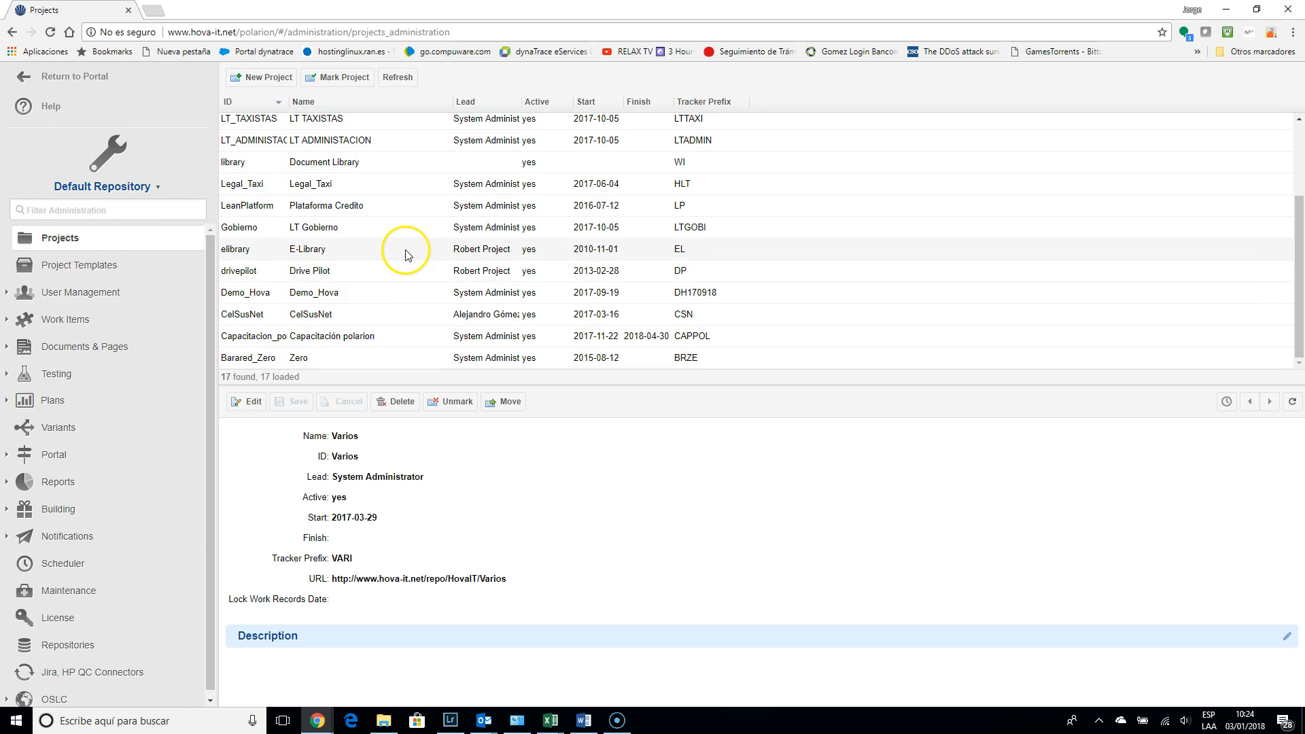
{"action": "scroll", "coordinate": [408, 251], "scroll_direction": "up", "scroll_amount": 3}
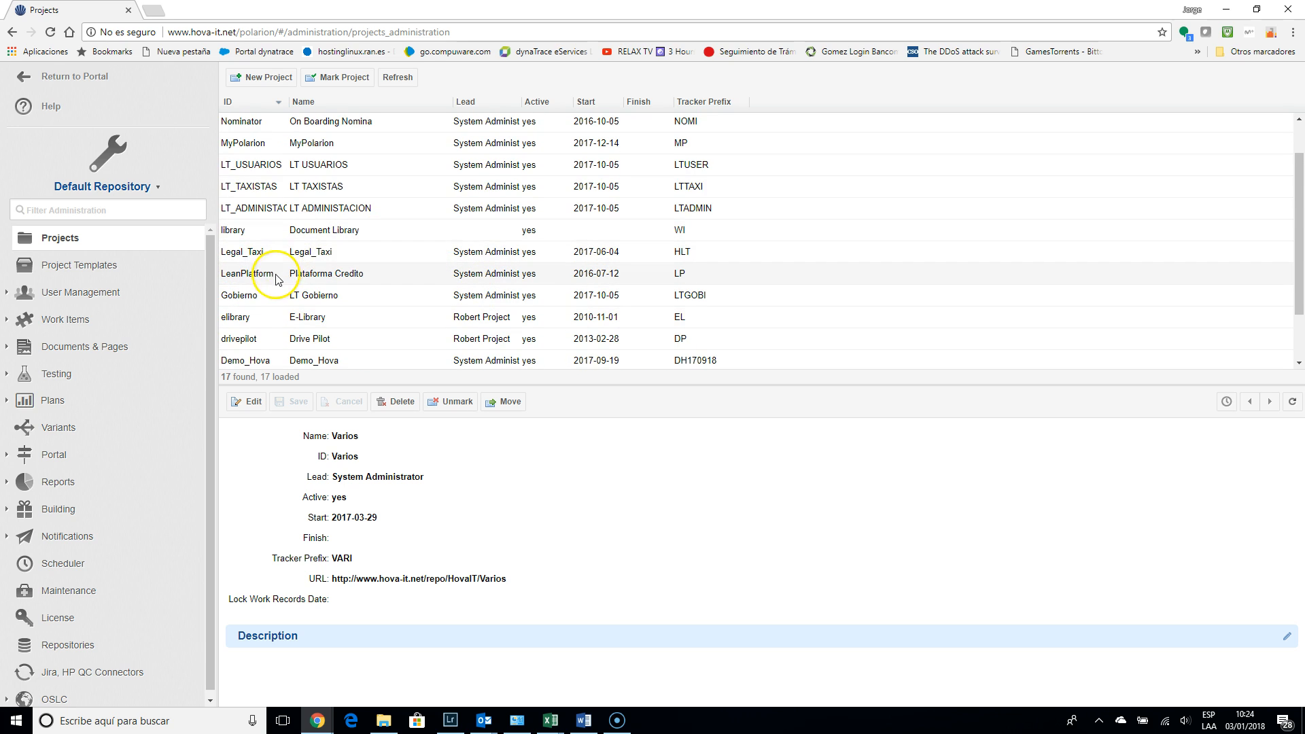
{"action": "left_click", "coordinate": [336, 276]}
{"action": "scroll", "coordinate": [469, 204], "scroll_direction": "down", "scroll_amount": 3}
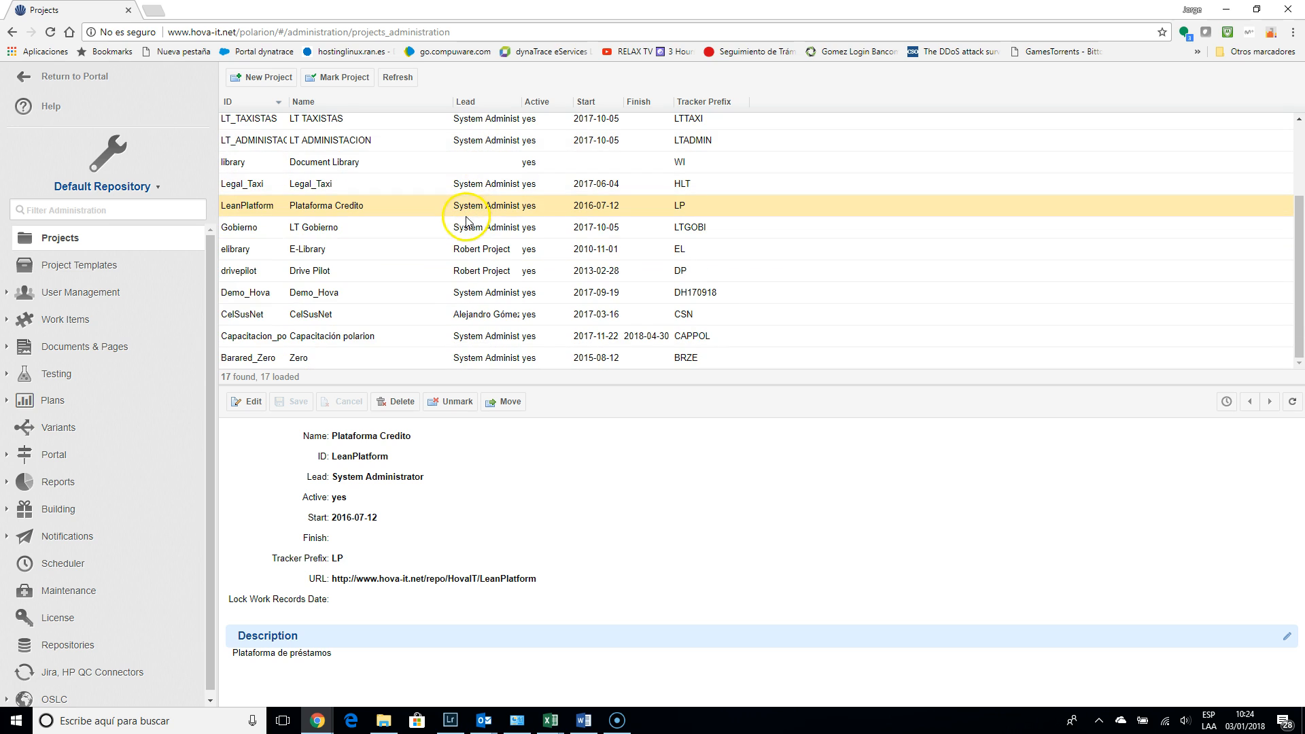
{"action": "left_click", "coordinate": [250, 401]}
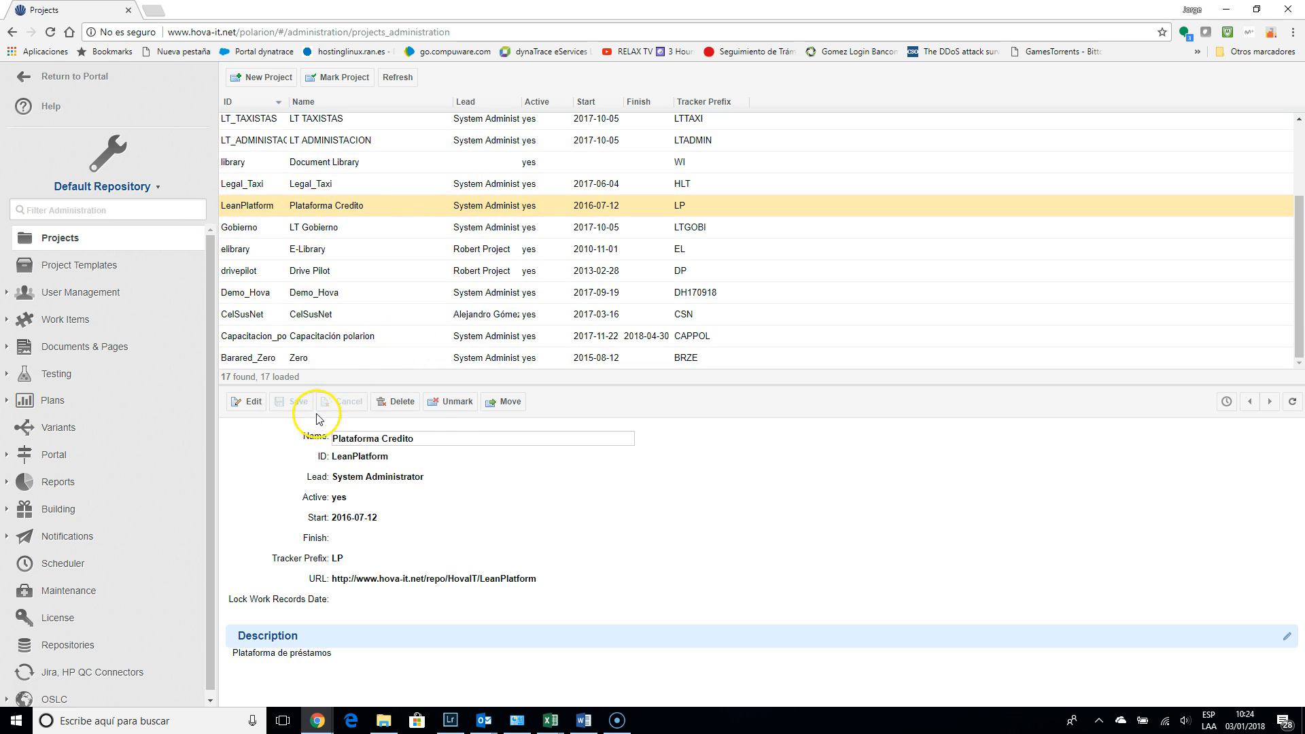
Step: Start unmarking the Plataforma Credito project and cancel the request
{"action": "left_click", "coordinate": [452, 403]}
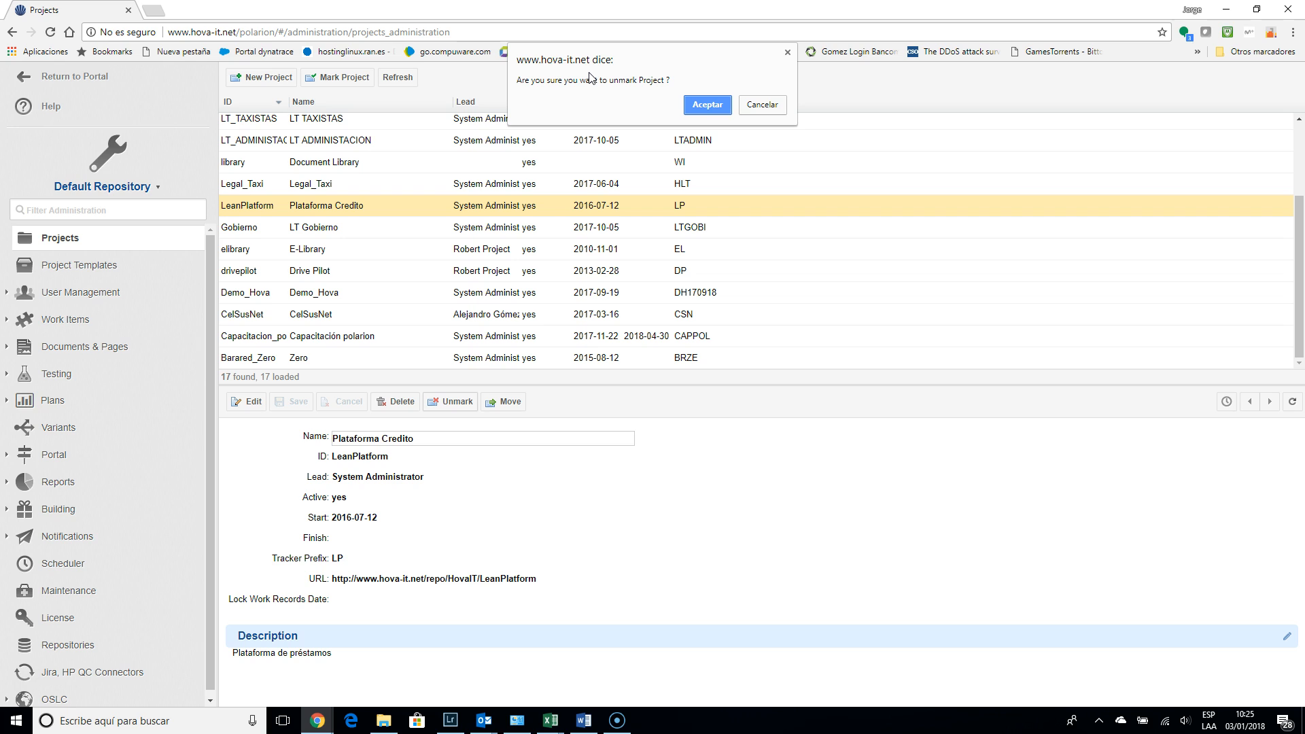
{"action": "left_click", "coordinate": [762, 104]}
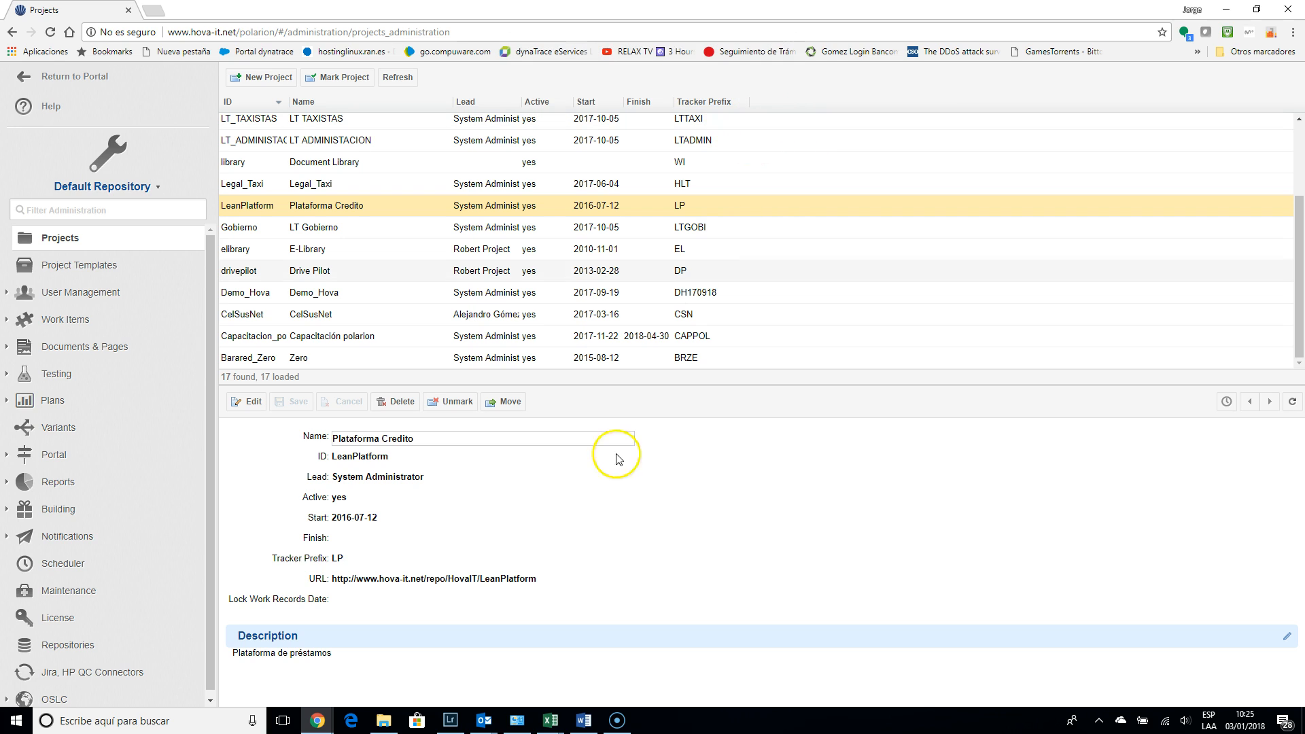
Step: Review the settings for moving the Plataforma Credito project and the repository folders selectable as its location, without moving it
{"action": "left_click", "coordinate": [511, 405]}
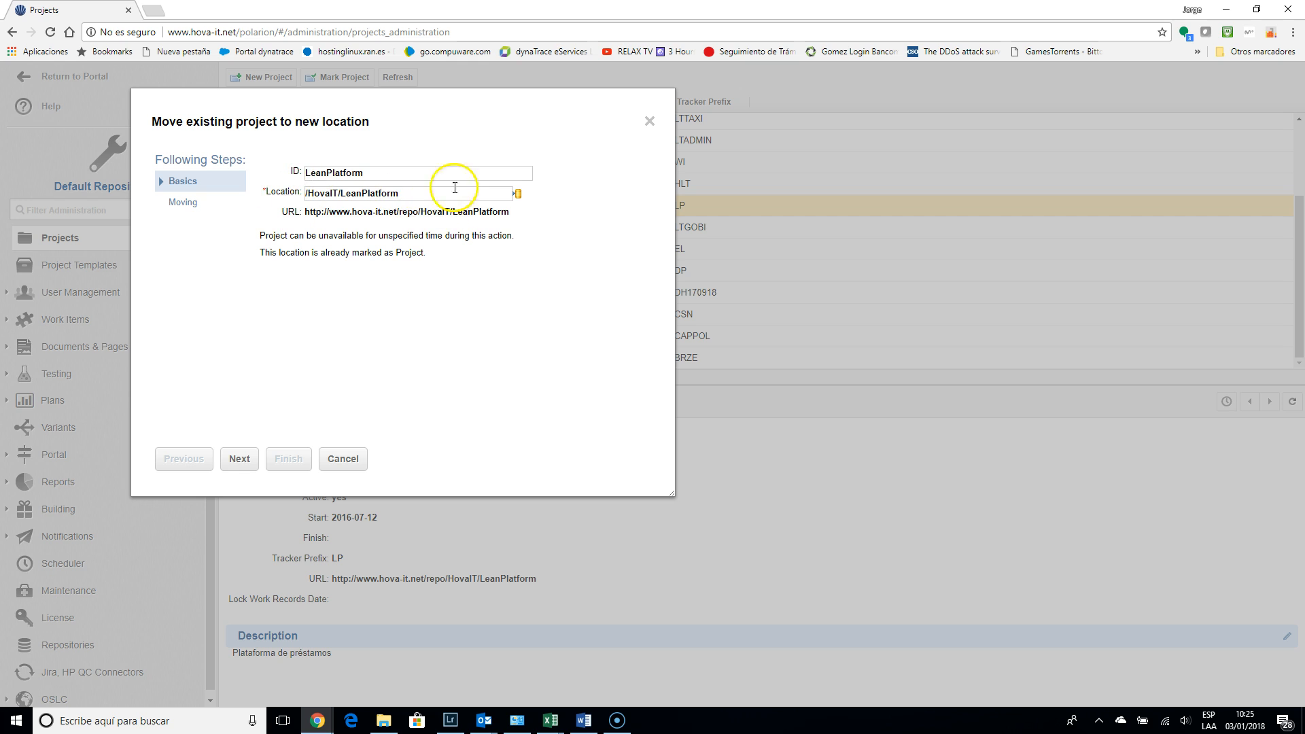
{"action": "left_click", "coordinate": [519, 194]}
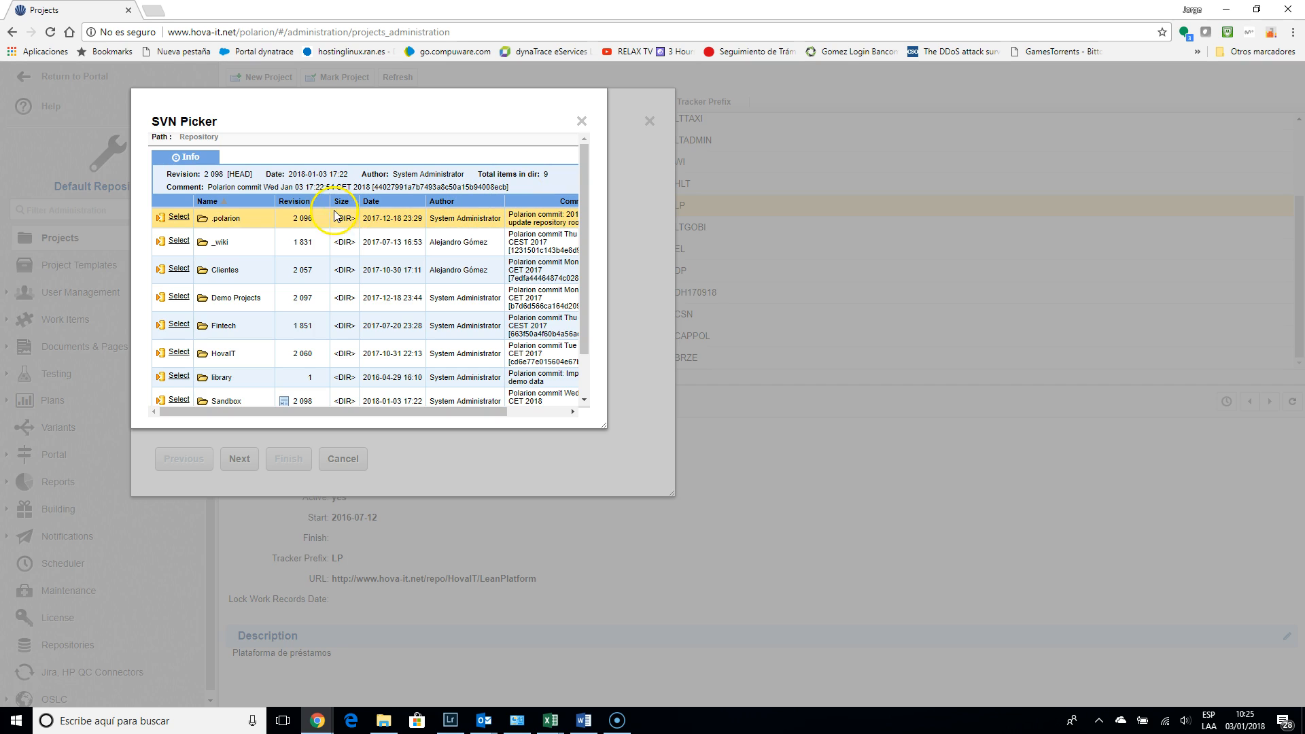
{"action": "scroll", "coordinate": [274, 312], "scroll_direction": "up", "scroll_amount": 2}
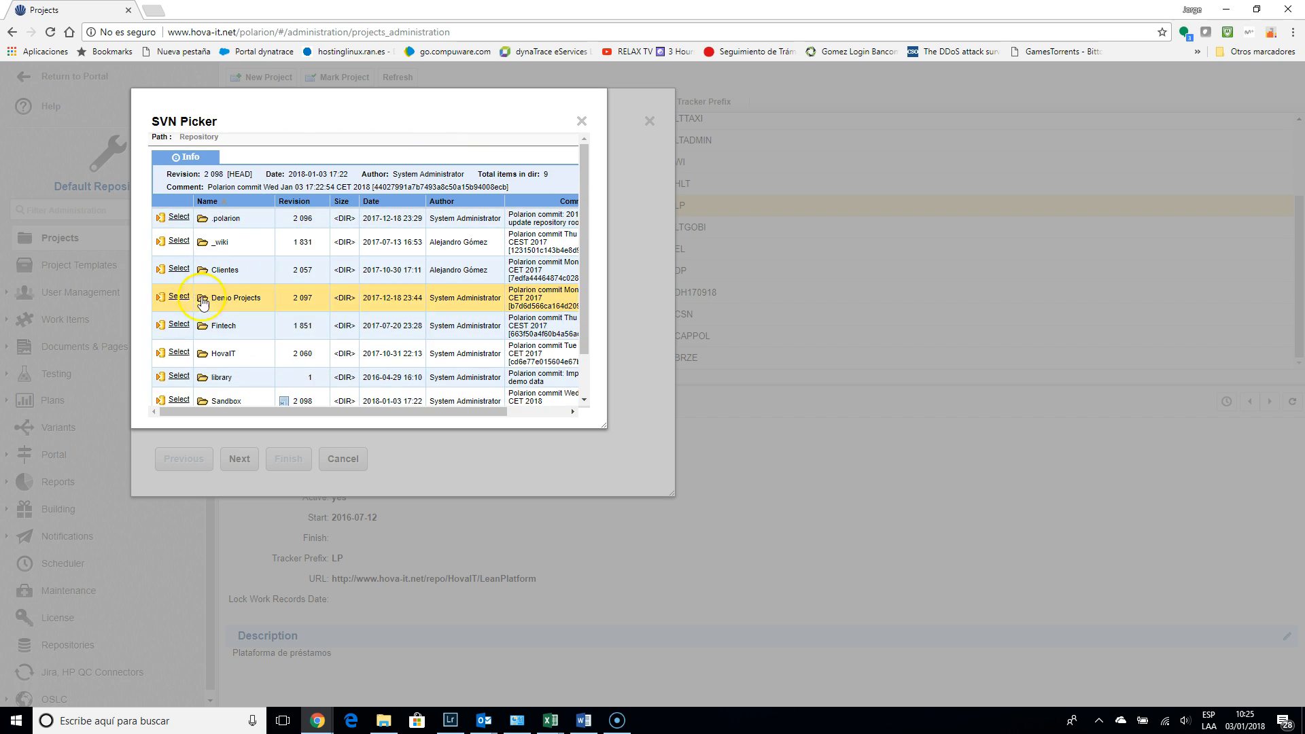
{"action": "left_click", "coordinate": [580, 122]}
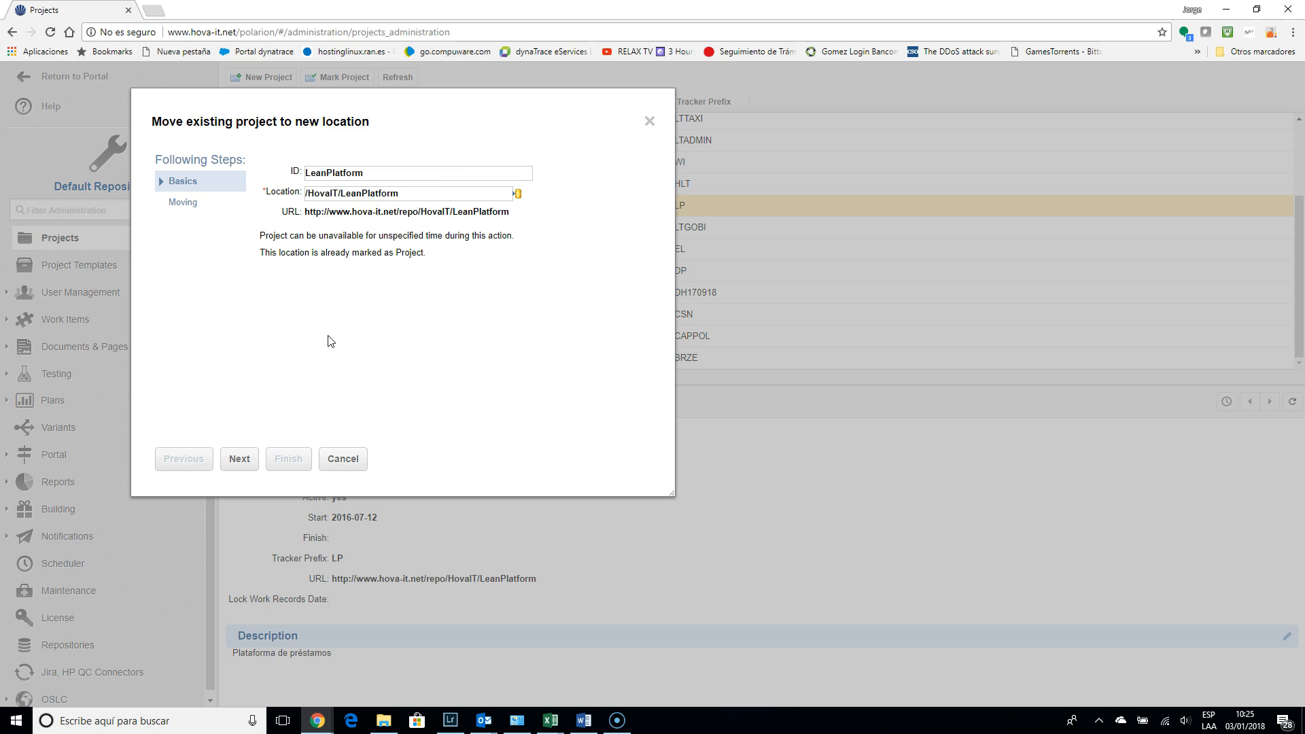
{"action": "left_click", "coordinate": [650, 124]}
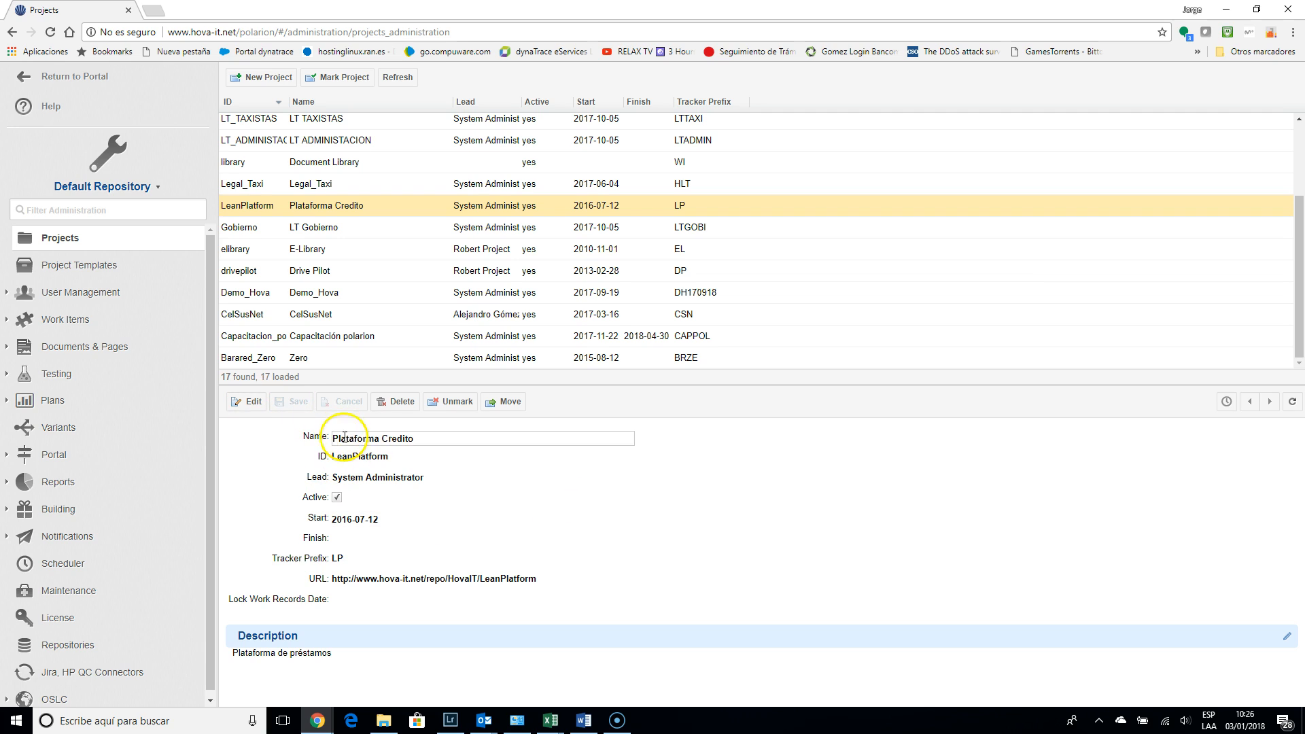
Step: Start deleting the Plataforma Credito project and cancel the deletion
{"action": "left_click", "coordinate": [403, 402]}
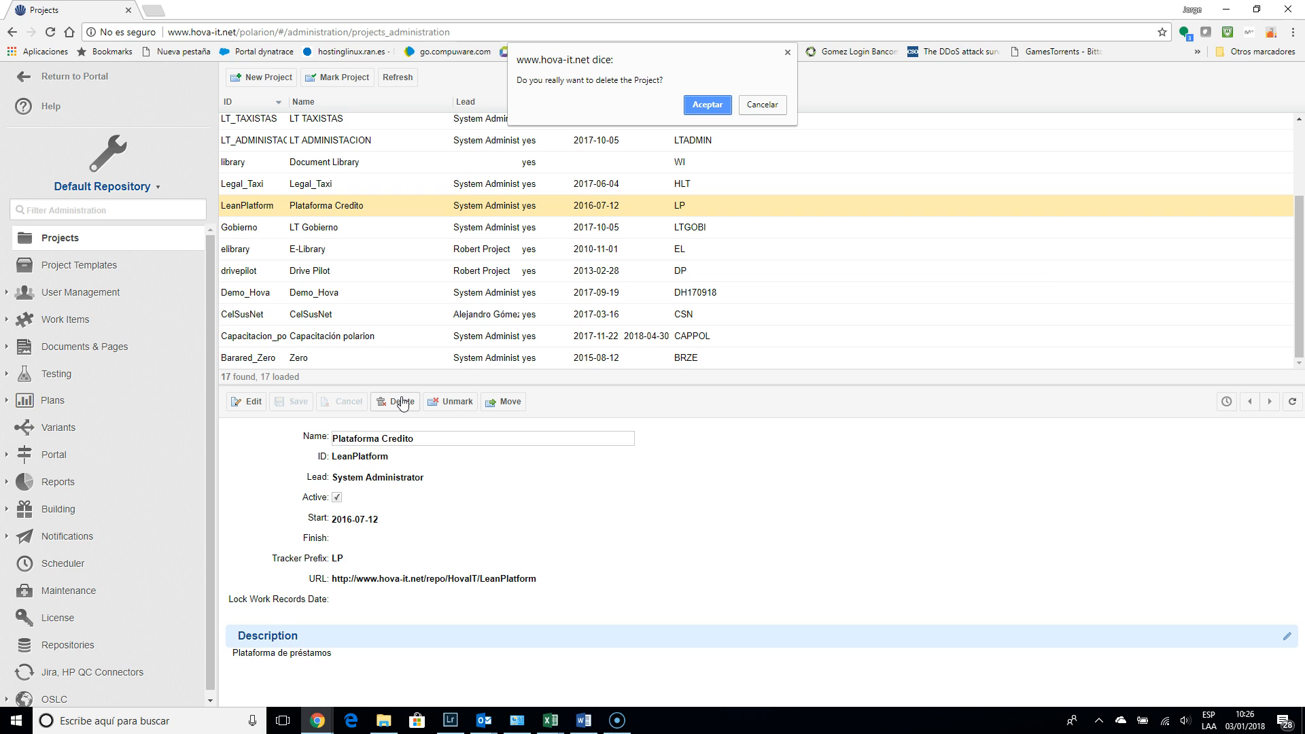
{"action": "left_click", "coordinate": [762, 104]}
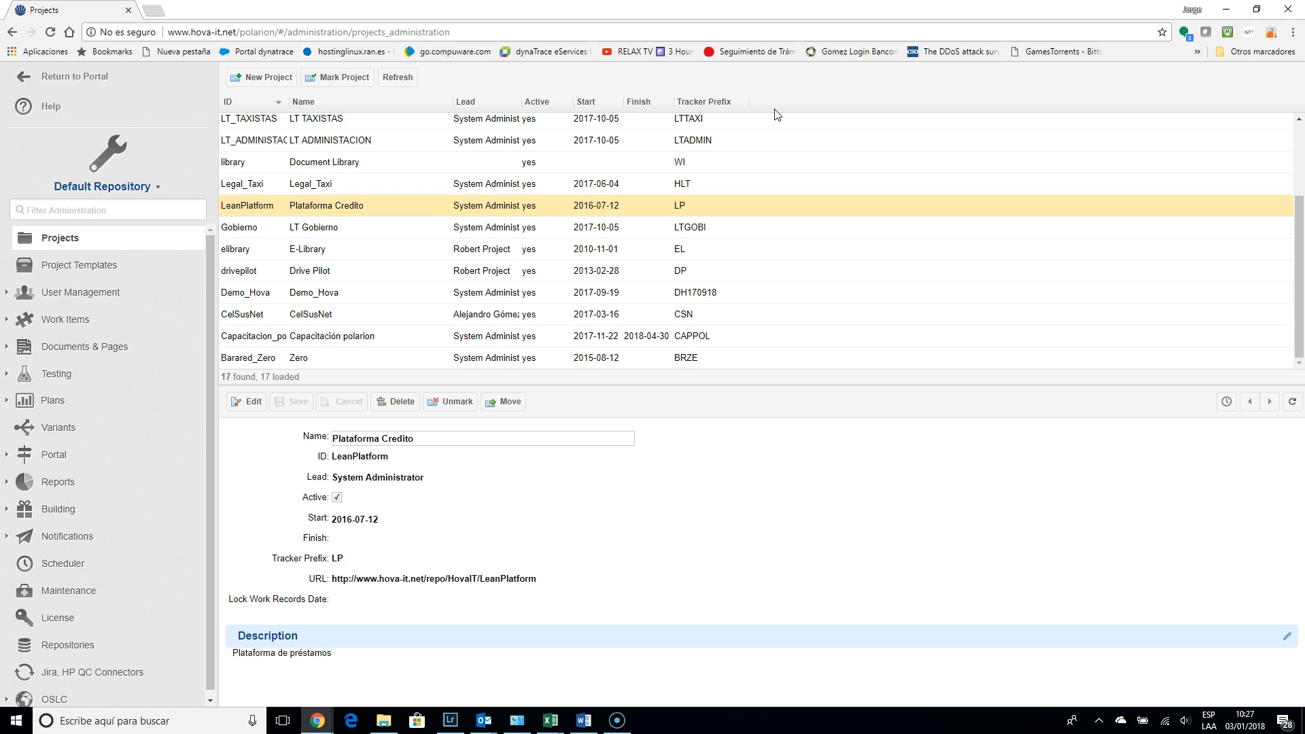